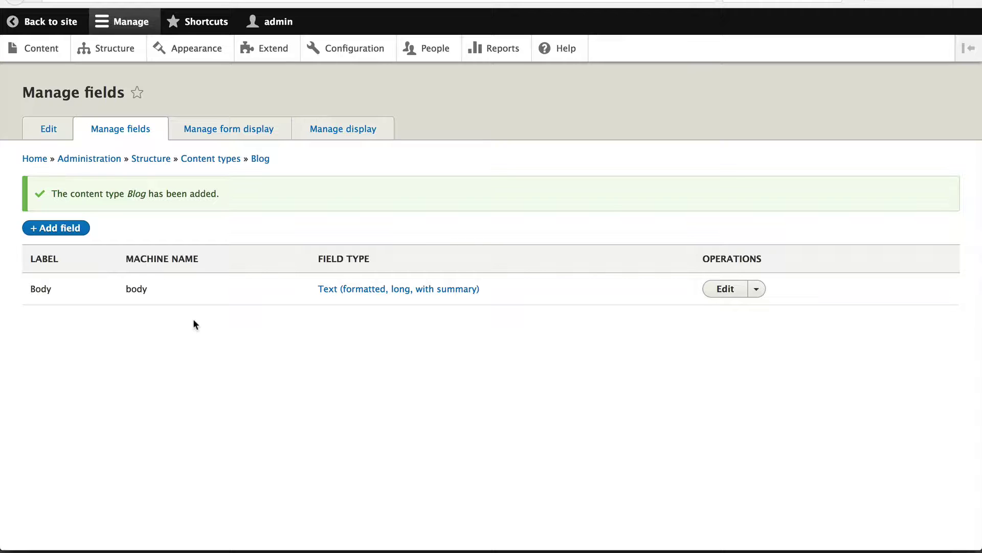
Step: Create a Text (formatted, long) field labelled Teaser on the Blog type
click(68, 227)
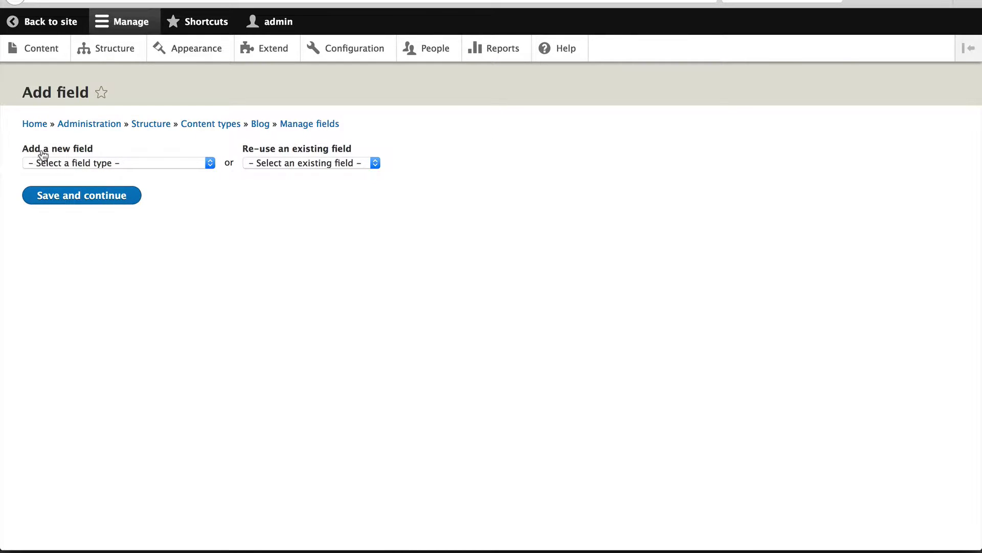
click(125, 164)
scroll(156, 220, down, 3)
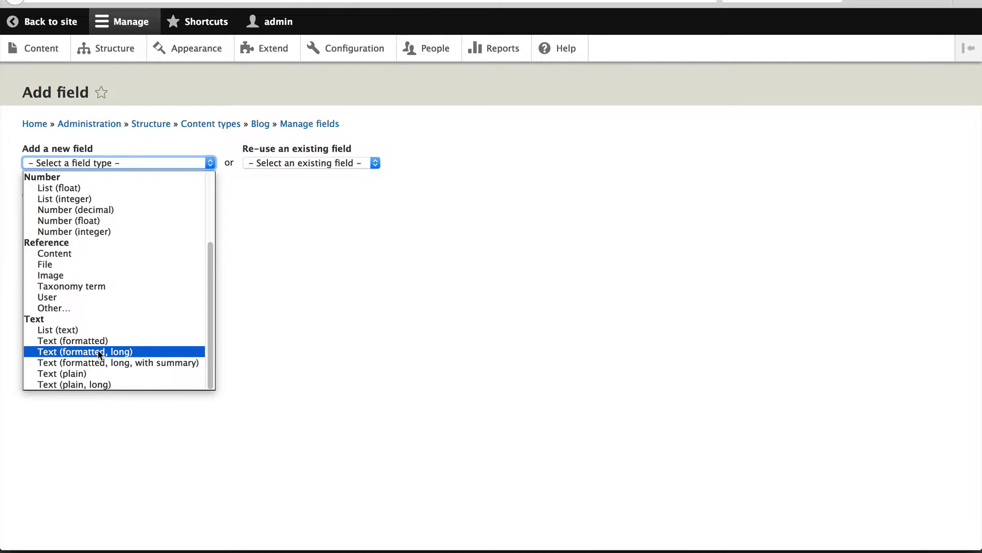
click(82, 352)
click(82, 208)
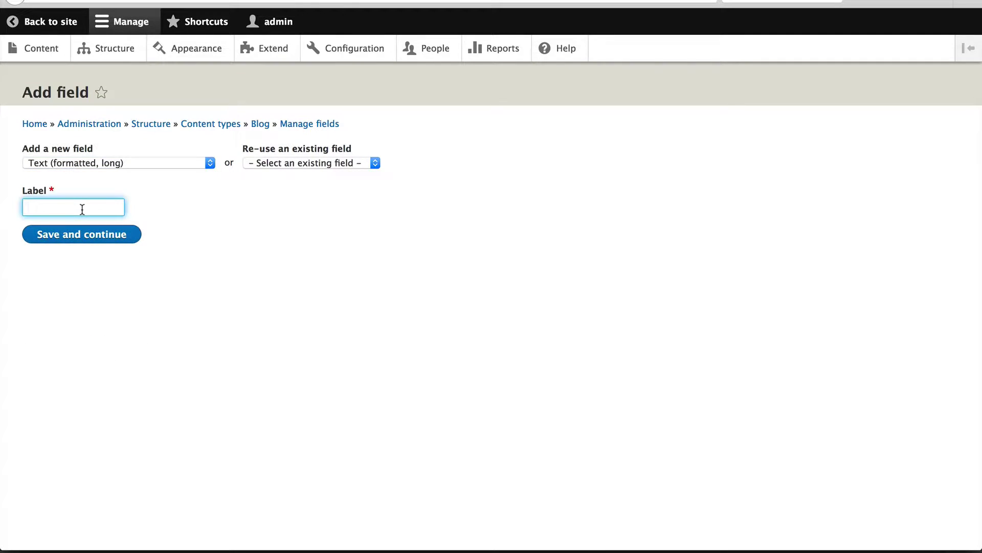
text(Teaser)
click(215, 255)
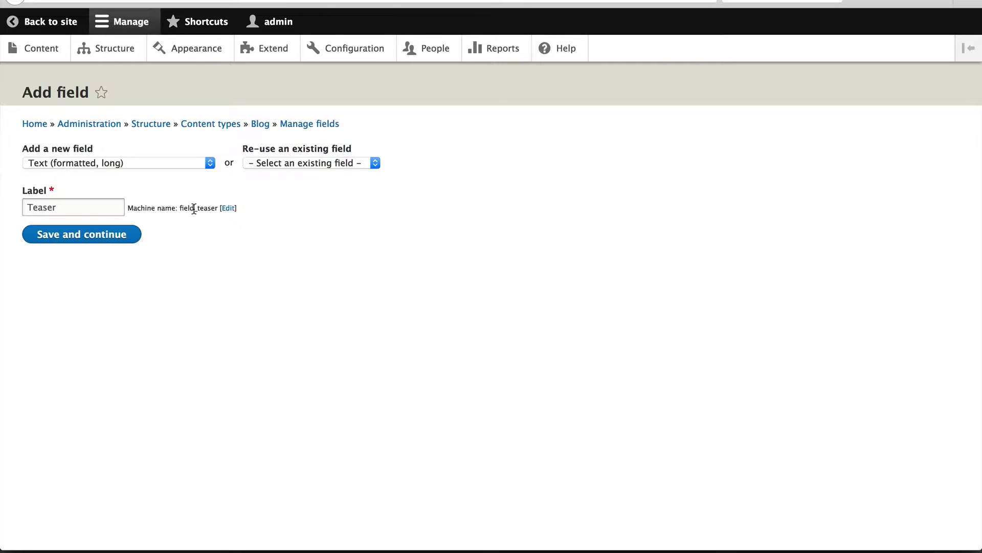
click(99, 238)
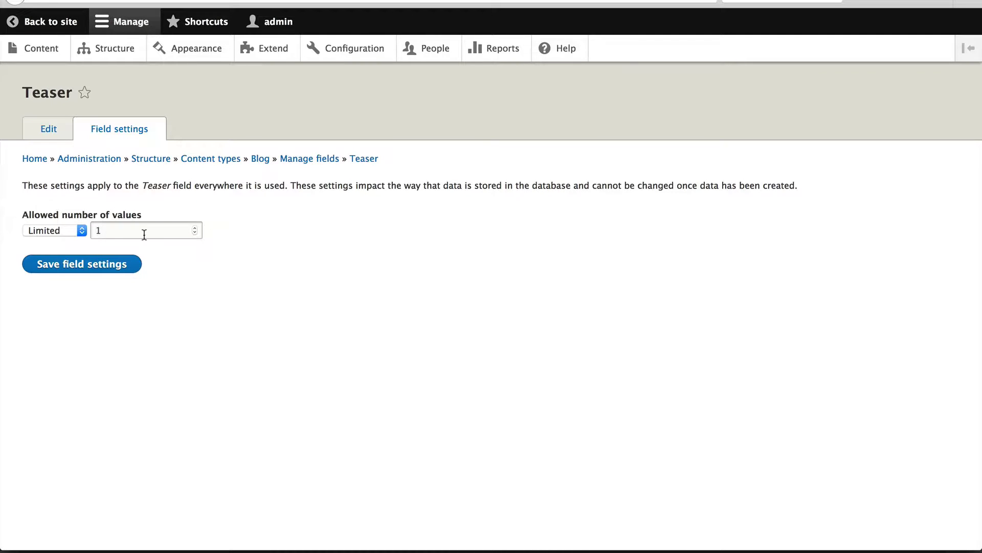
Step: Save the Teaser storage settings and make Teaser a required field
click(57, 270)
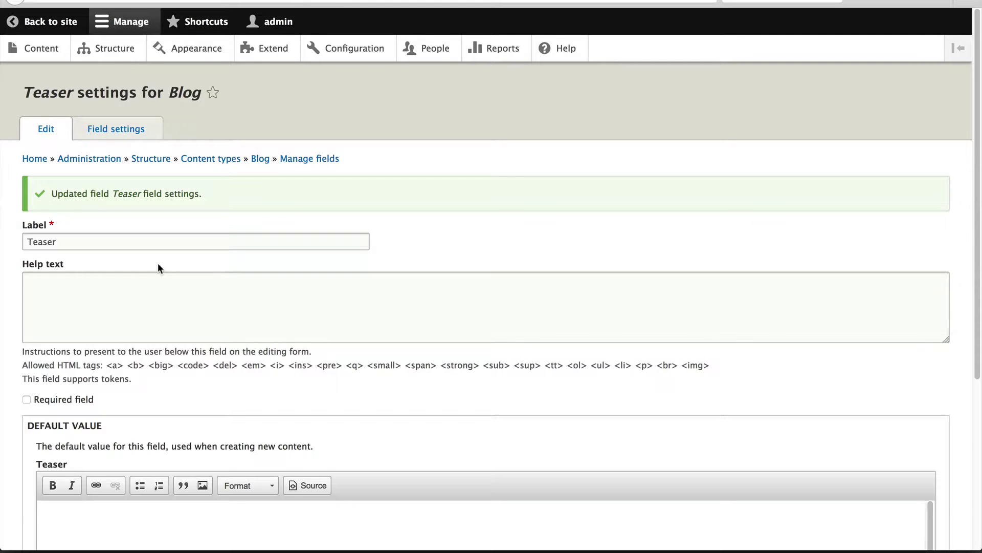
scroll(158, 264, down, 5)
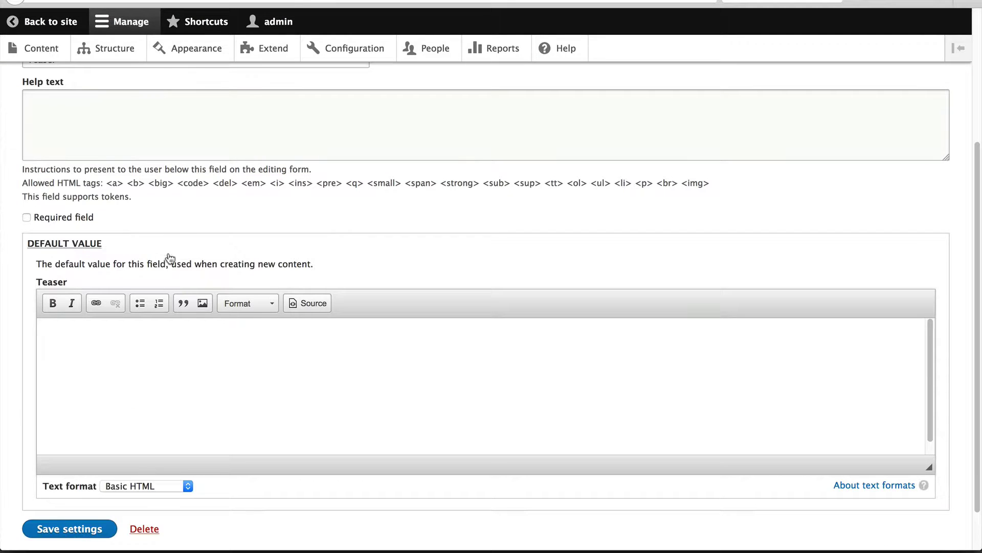
click(64, 219)
scroll(209, 369, down, 2)
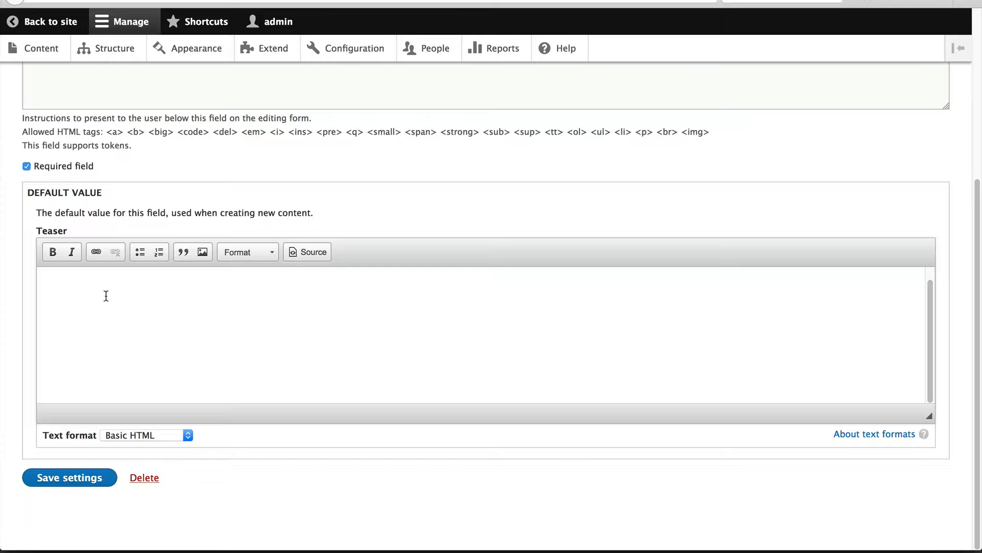
click(65, 484)
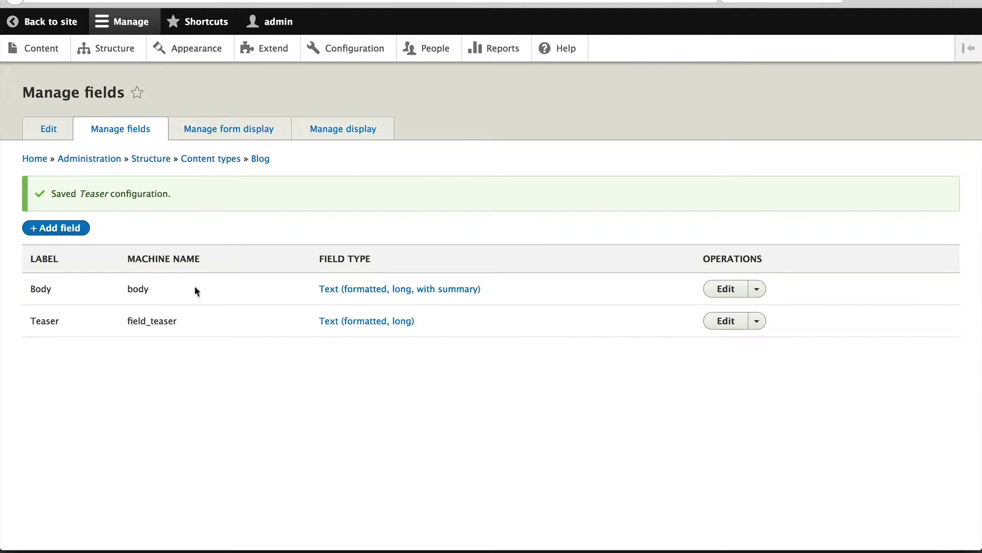
Step: Create an Image field labelled Feature image on the Blog type
click(41, 229)
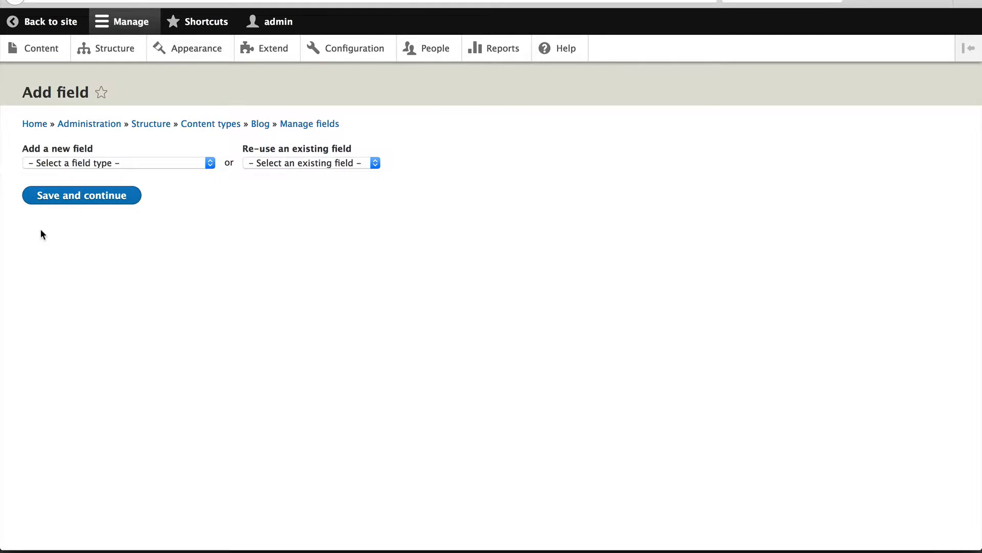
click(112, 162)
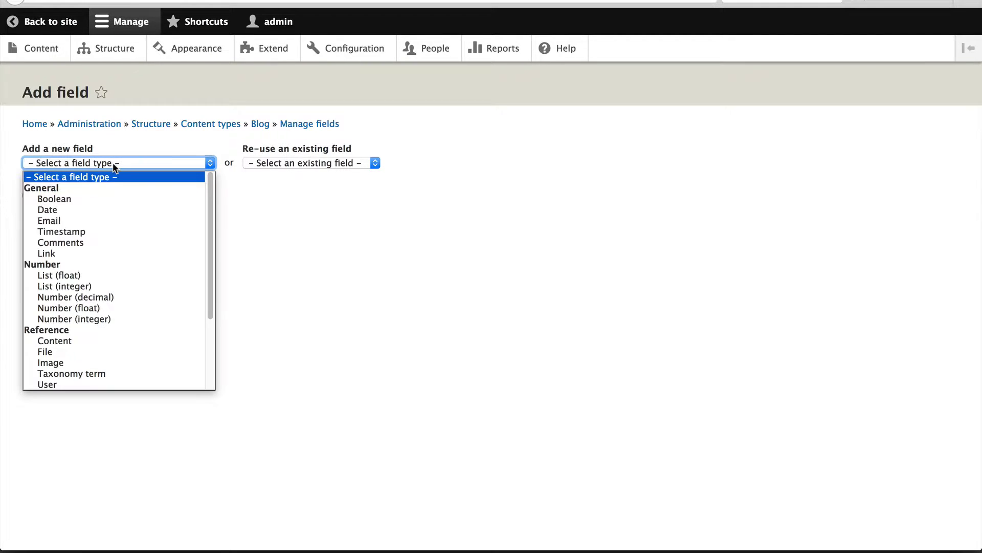
scroll(84, 277, down, 3)
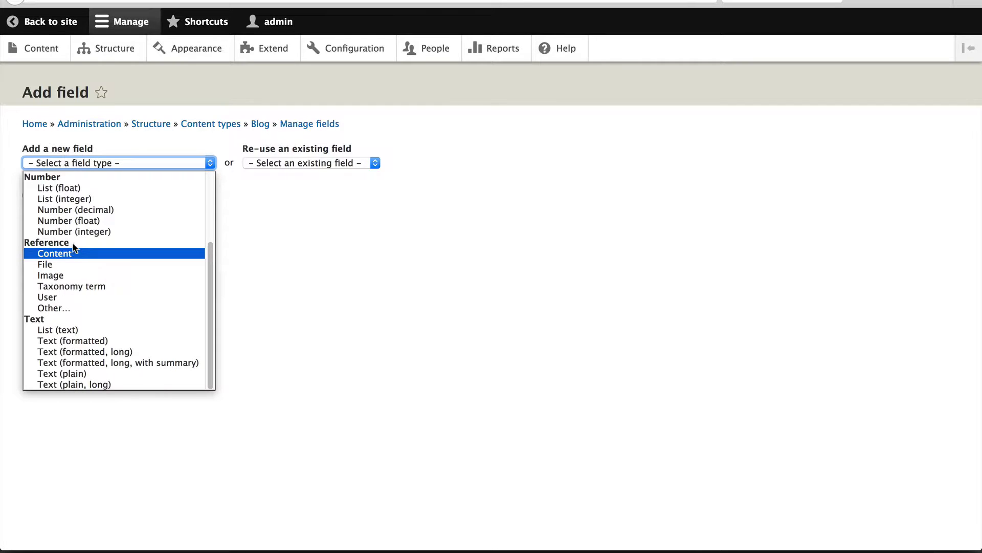
click(64, 276)
click(57, 206)
text(F)
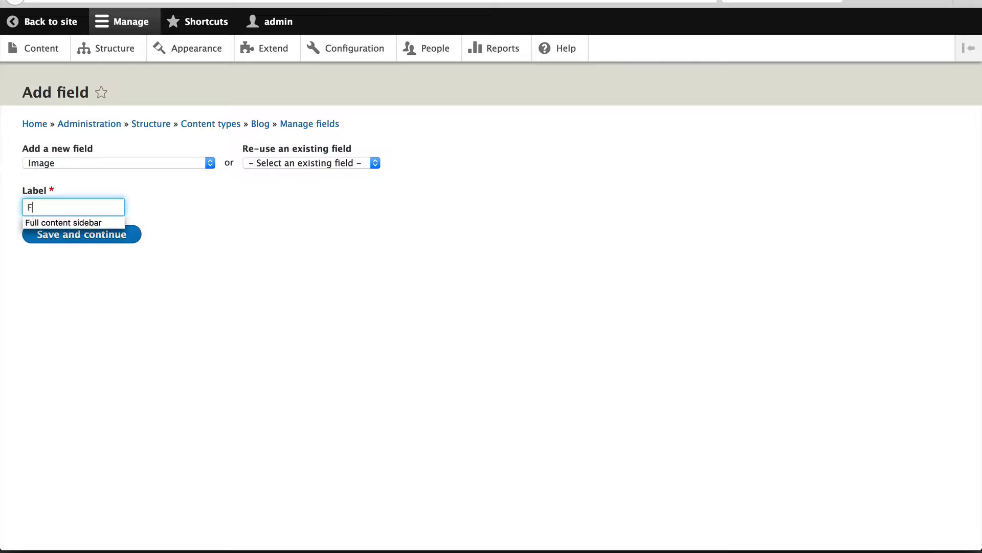
text(eature image)
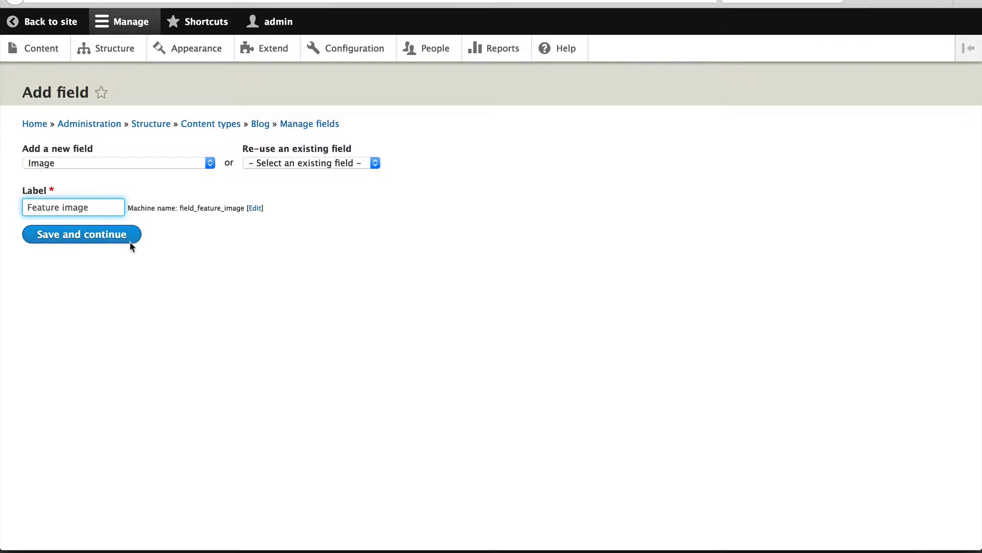
click(87, 243)
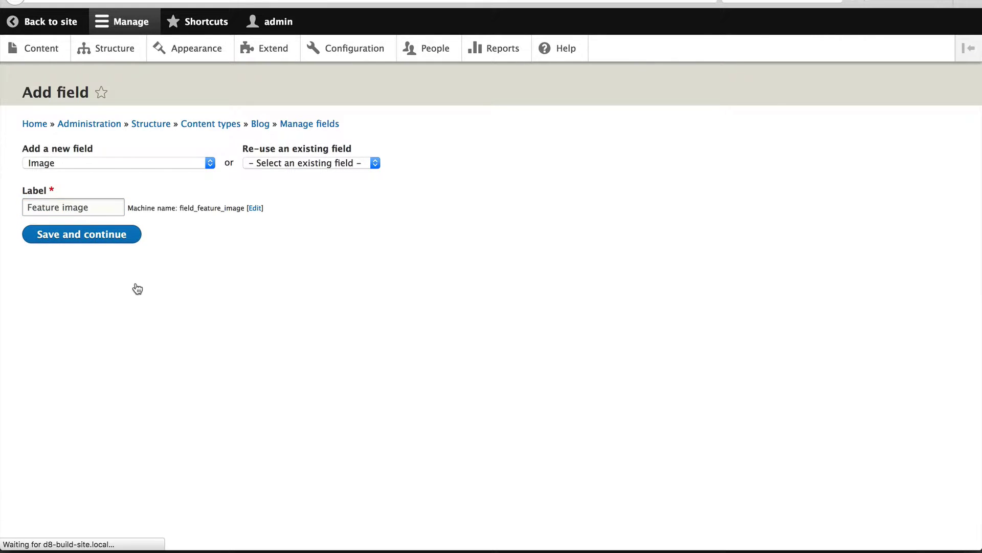
scroll(137, 288, down, 2)
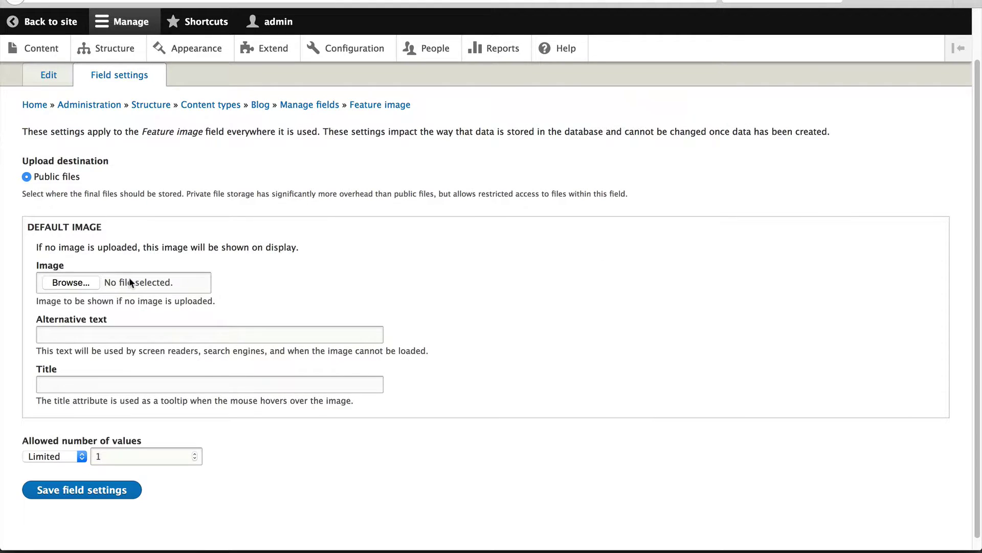
Step: Save Feature image's storage and field settings with the Alt field enabled and required
click(61, 490)
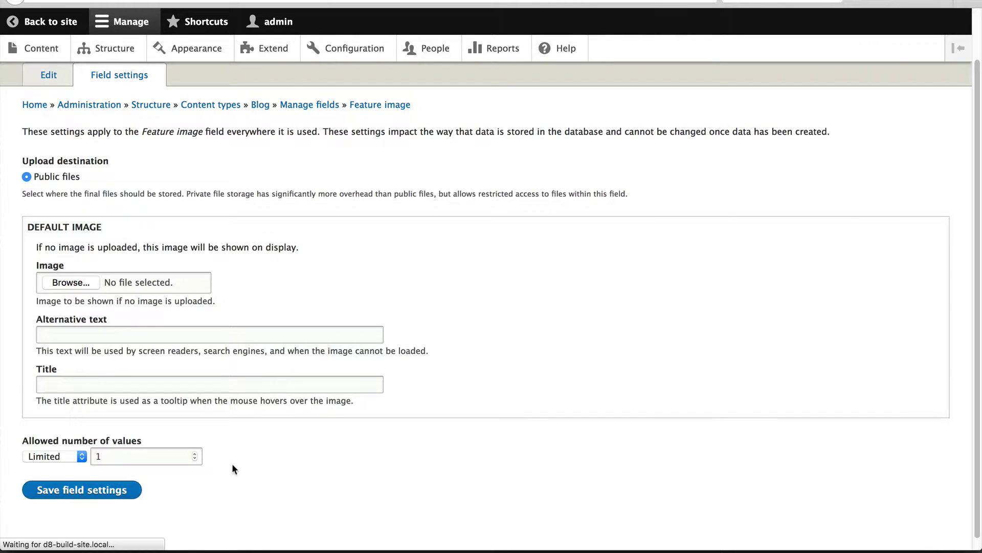
scroll(241, 460, down, 10)
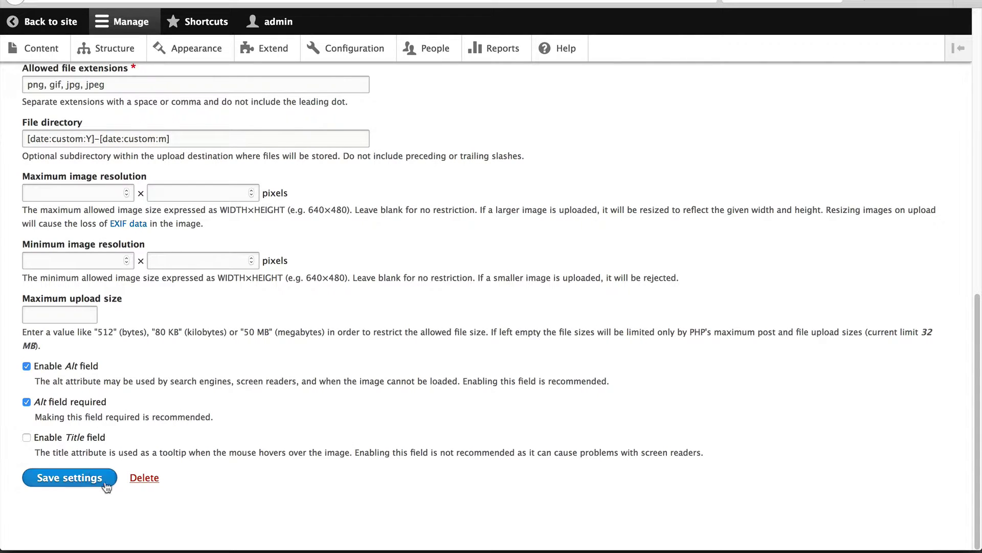
scroll(179, 416, up, 3)
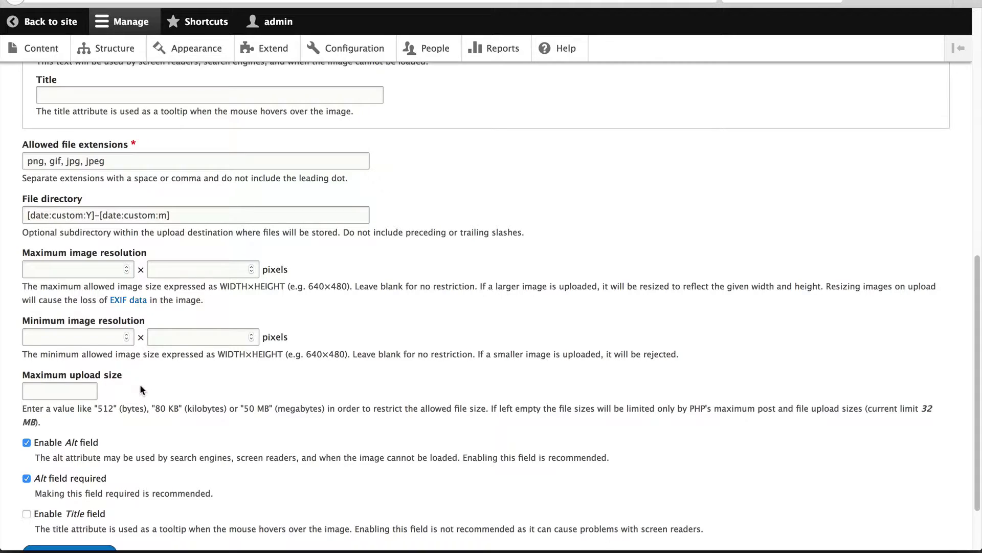
scroll(141, 387, down, 2)
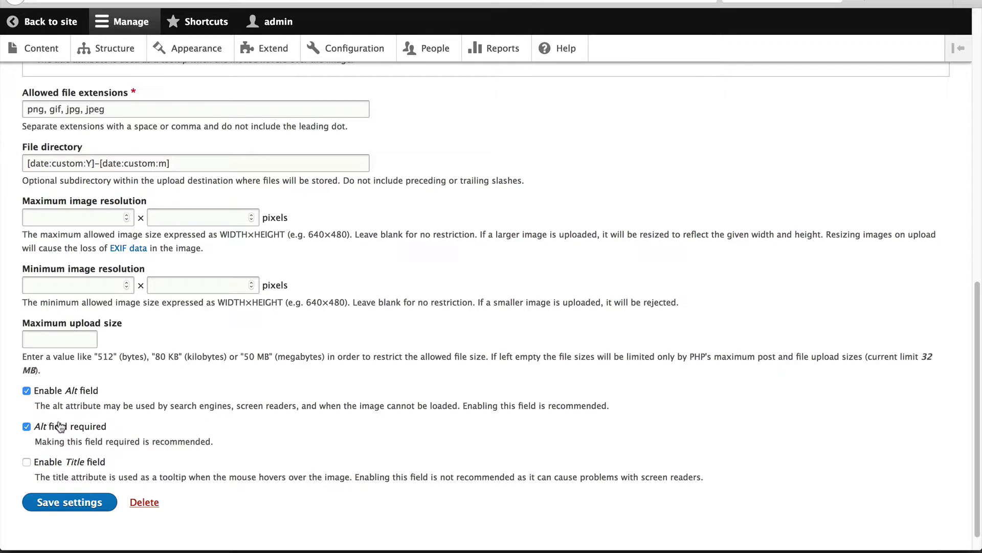
click(81, 503)
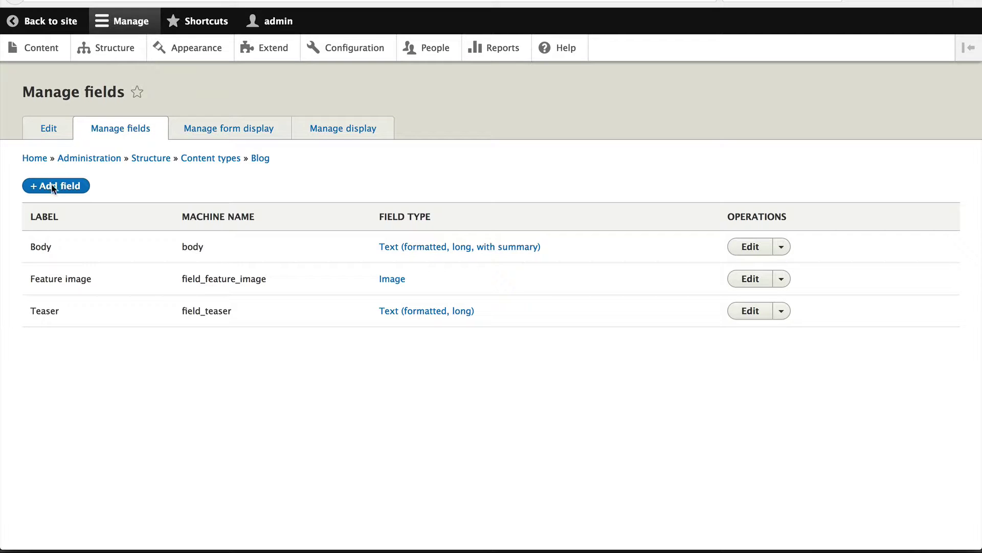
Step: Re-use field_tags on Blog, drawing from the Tags vocabulary and auto-creating missing tags
click(69, 186)
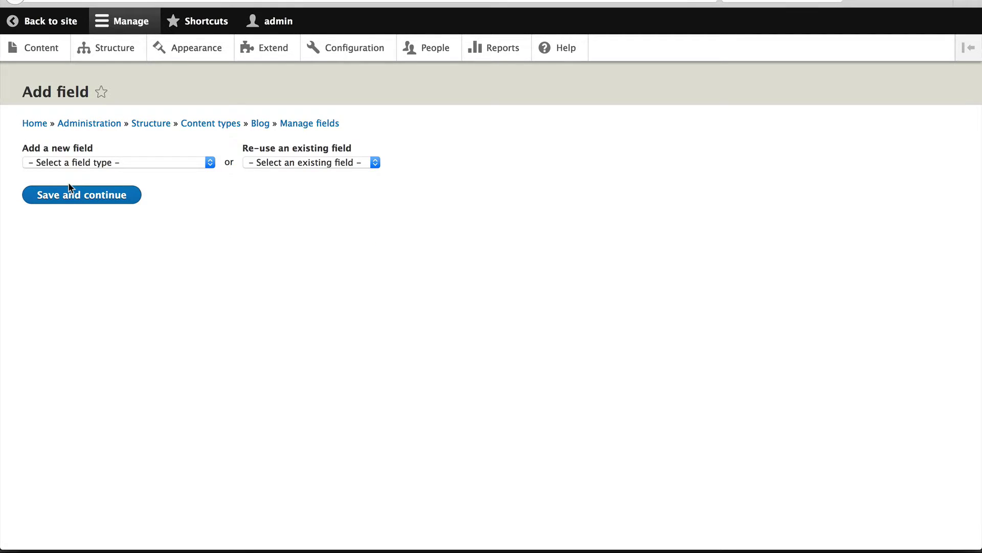
click(371, 163)
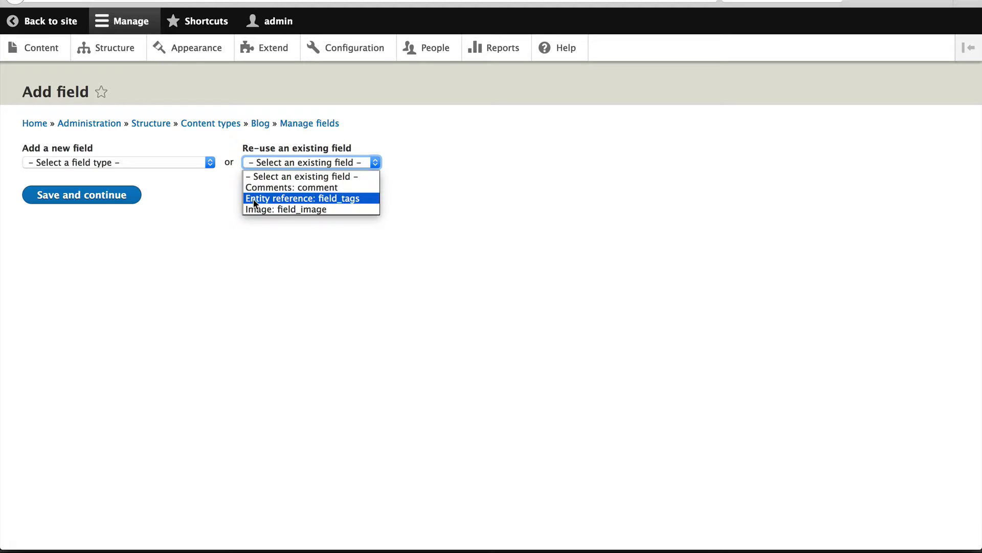
click(284, 199)
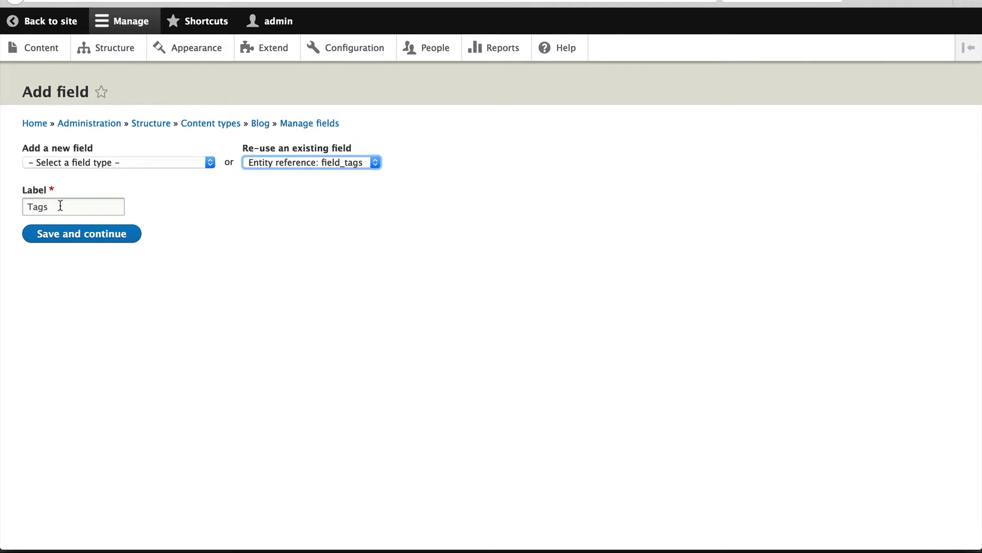
click(78, 233)
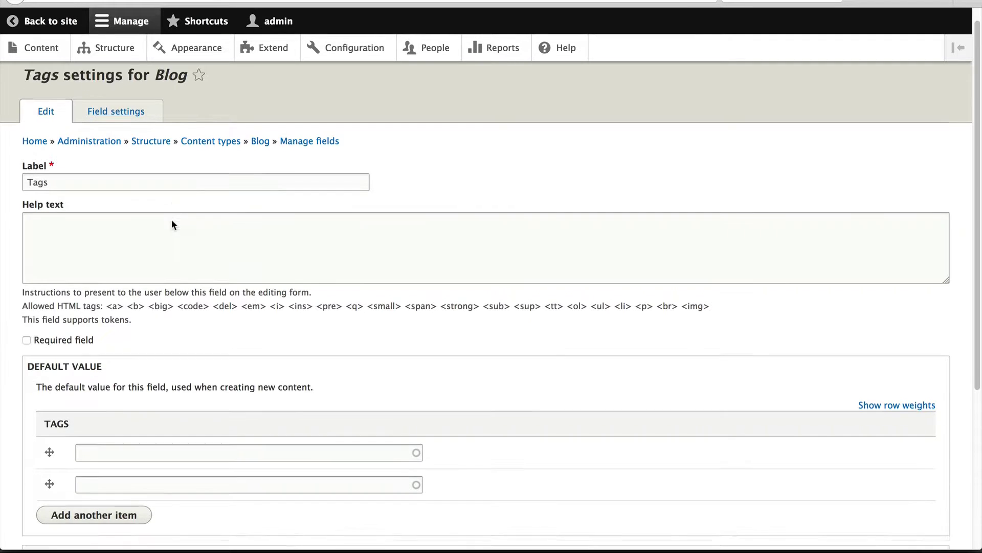
scroll(173, 223, down, 5)
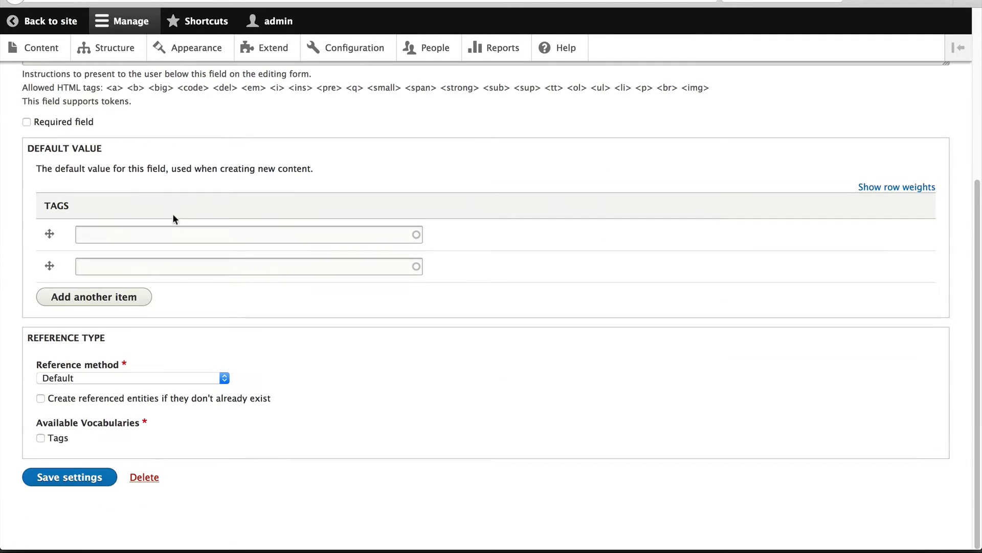
click(58, 438)
click(215, 401)
click(82, 476)
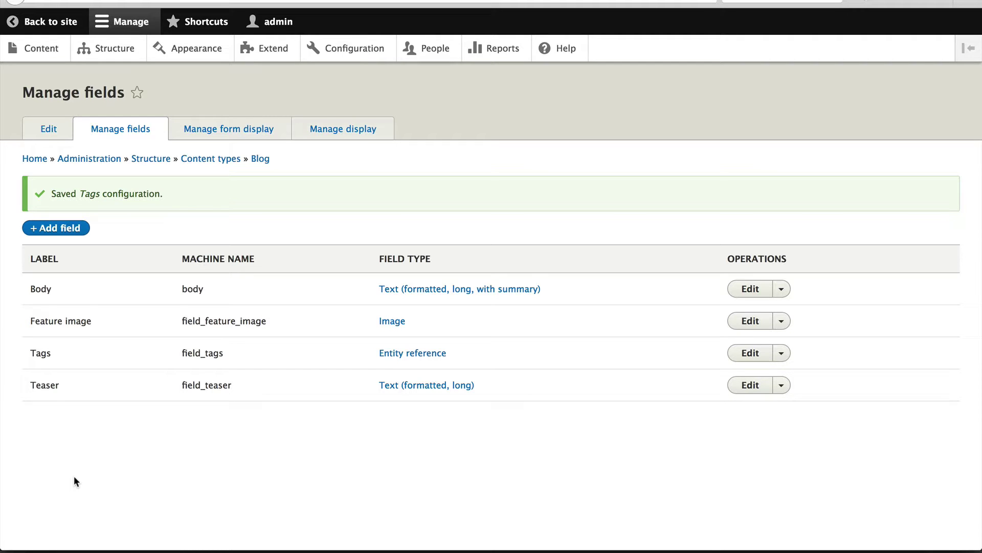
Step: Reorder the Blog form fields to Title, Feature image, Teaser, Body, Tags
click(240, 131)
scroll(151, 357, down, 3)
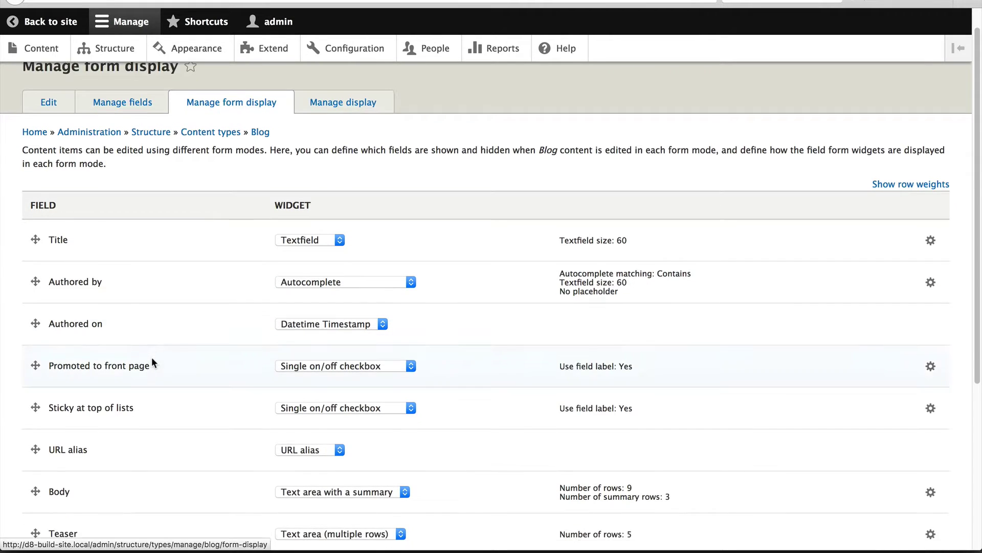
drag(40, 447, 36, 237)
scroll(41, 484, down, 1)
drag(36, 515, 36, 259)
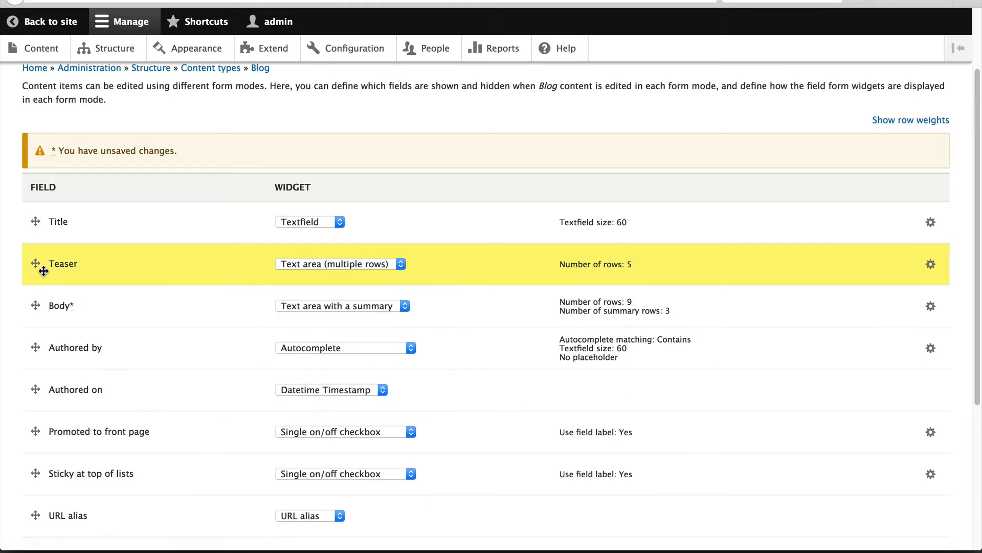
scroll(68, 340, down, 3)
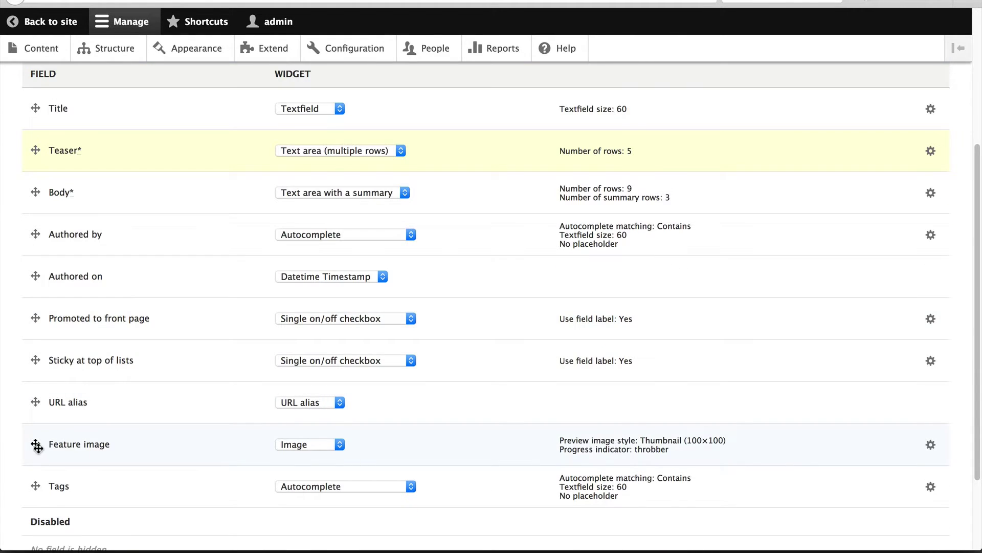
drag(36, 443, 36, 163)
scroll(29, 355, down, 1)
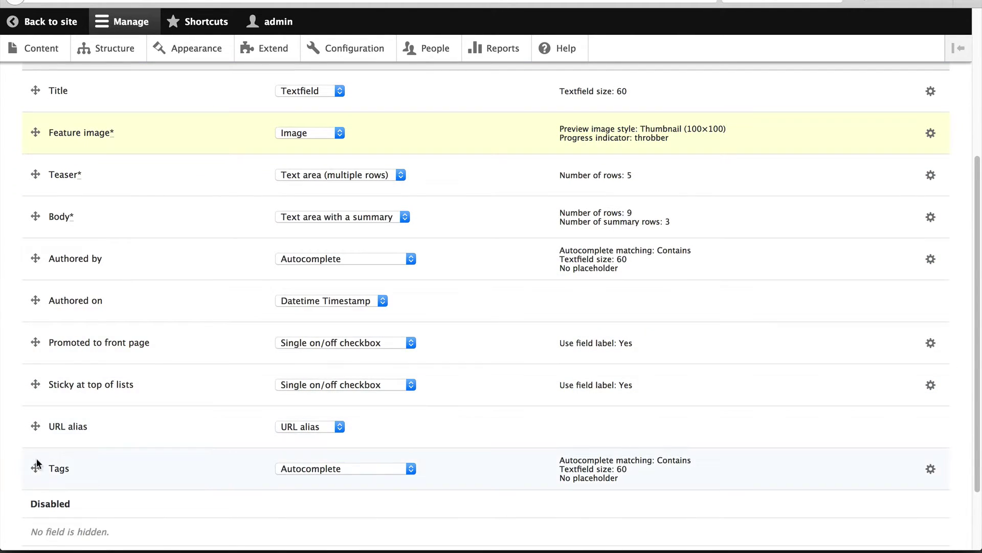
drag(35, 462, 45, 245)
scroll(147, 265, up, 5)
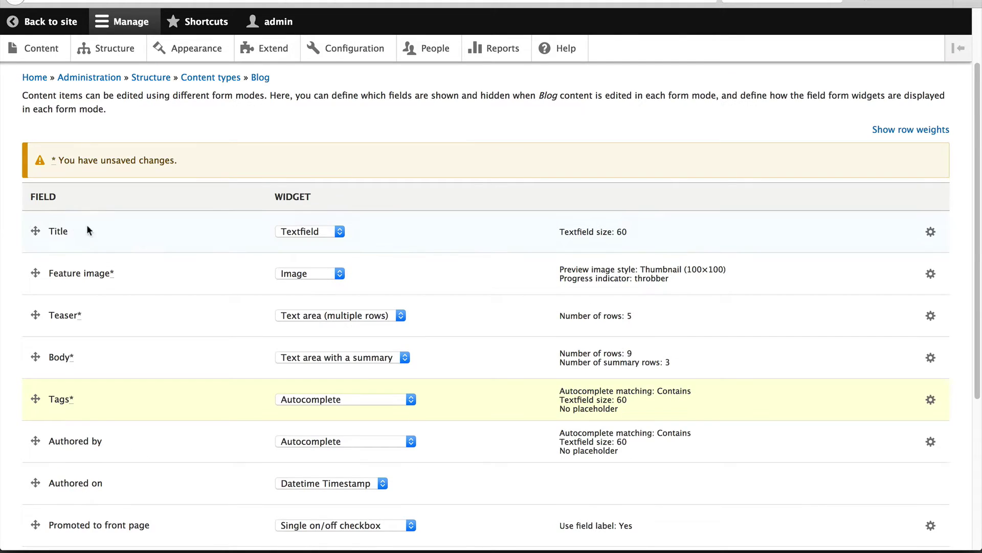
scroll(77, 228, down, 1)
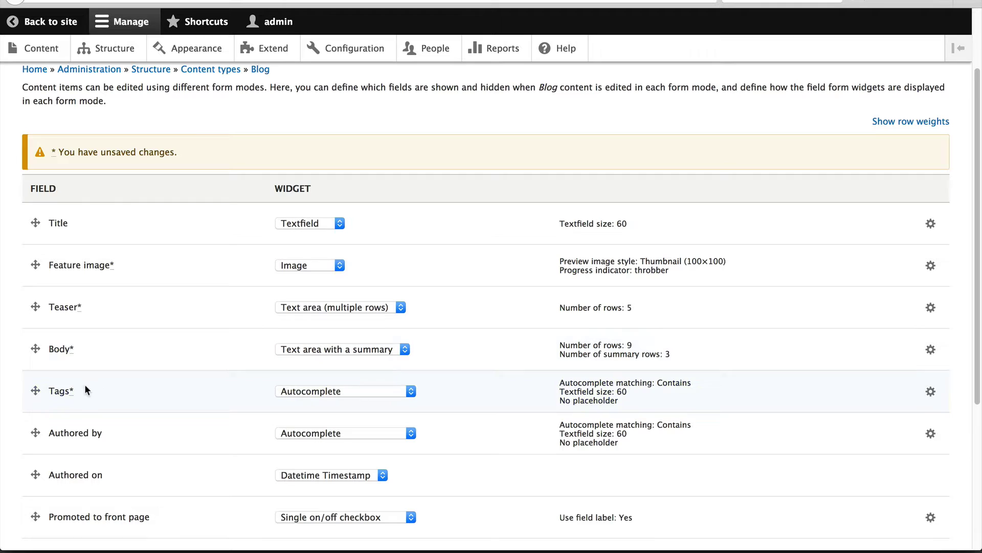
scroll(136, 386, down, 3)
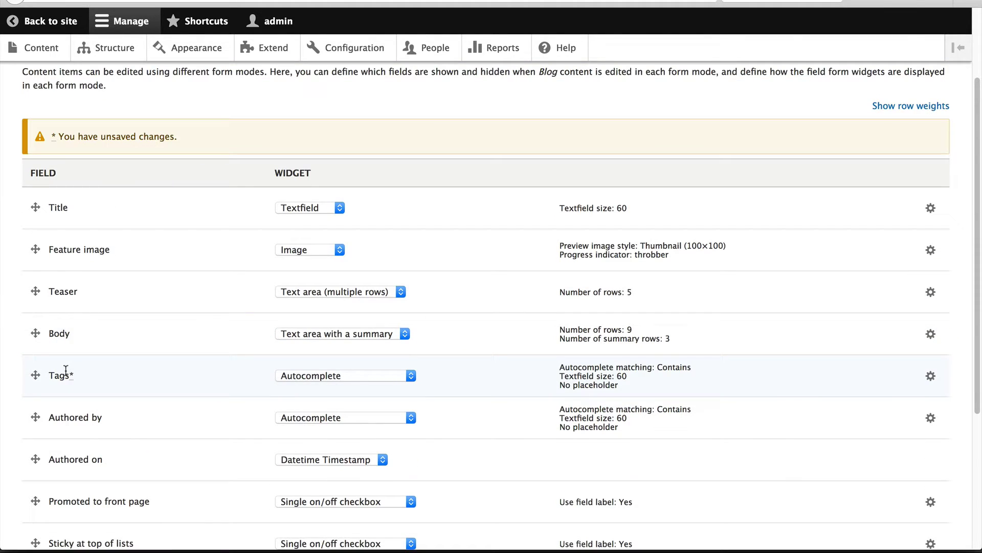
Step: Set the Tags widget to Autocomplete (Tags style) and save the form display
click(355, 374)
click(370, 420)
scroll(440, 369, down, 3)
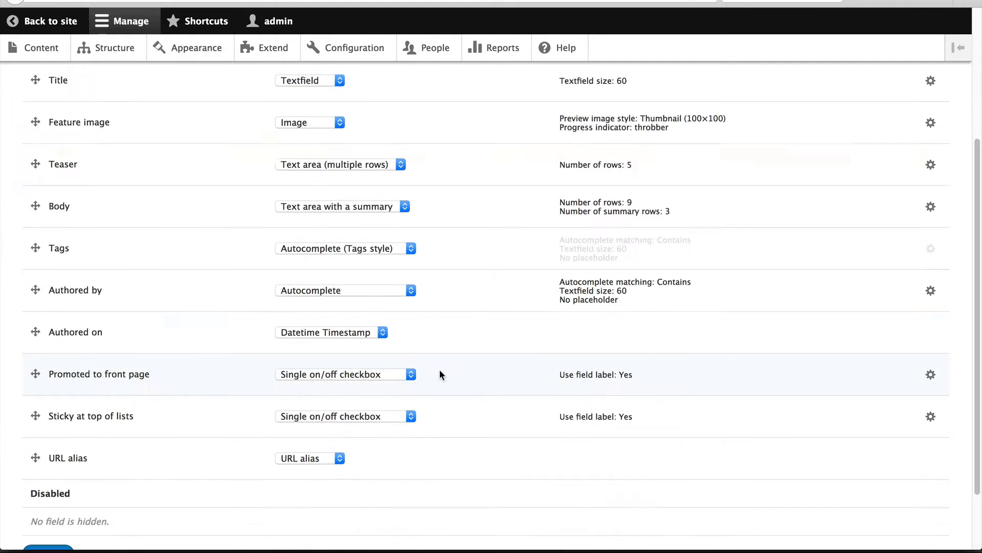
scroll(444, 256, down, 1)
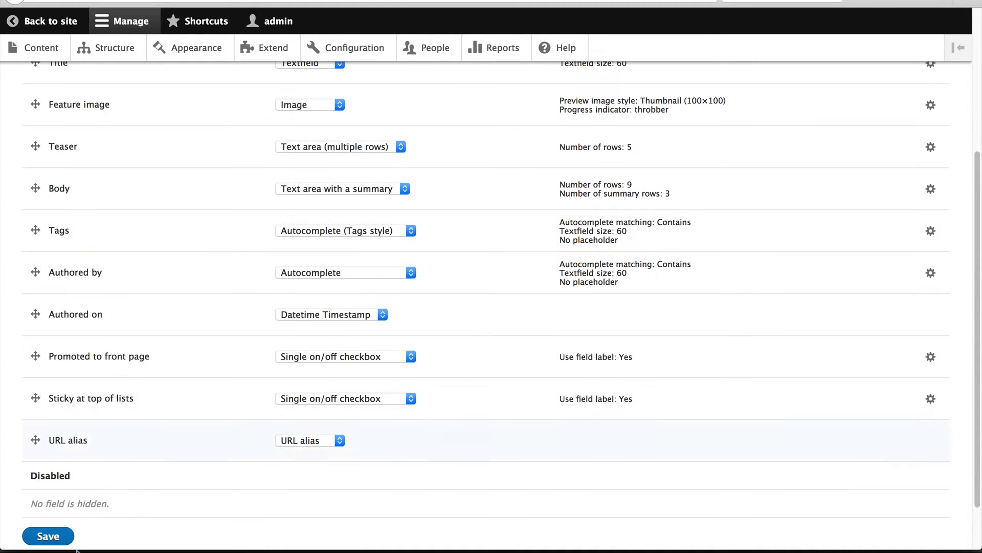
click(48, 536)
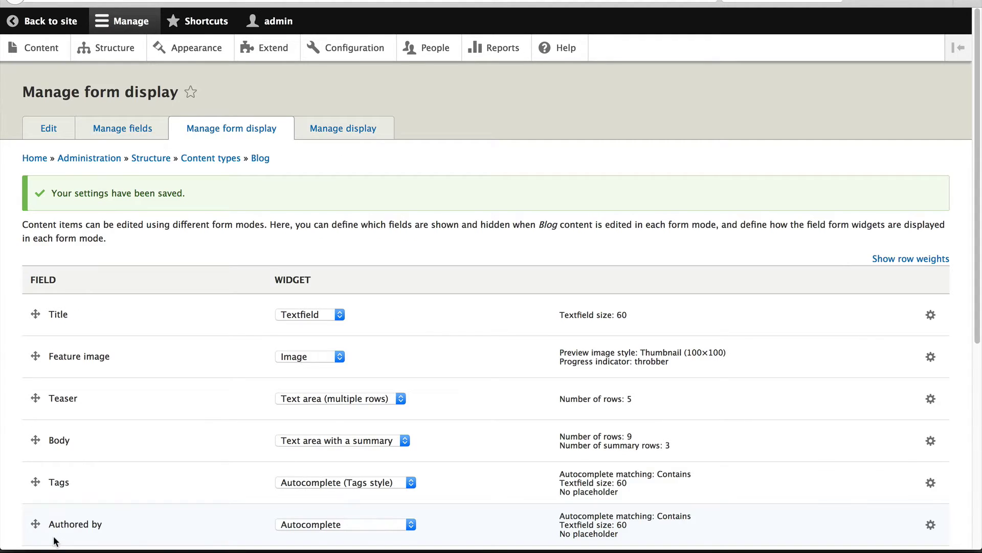
scroll(207, 467, down, 2)
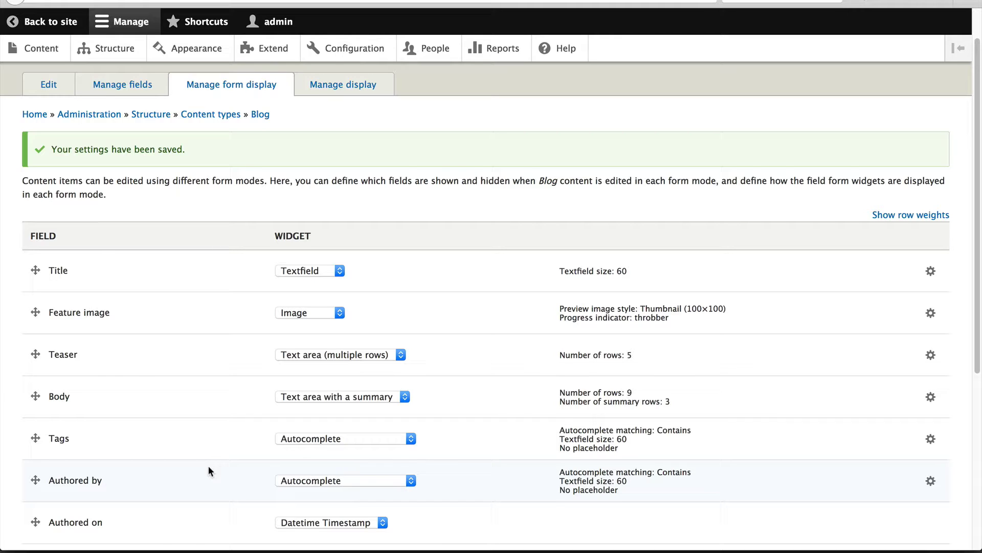
Step: Arrange the Blog display: Feature image above Body, Teaser disabled, Tags above Links
click(343, 88)
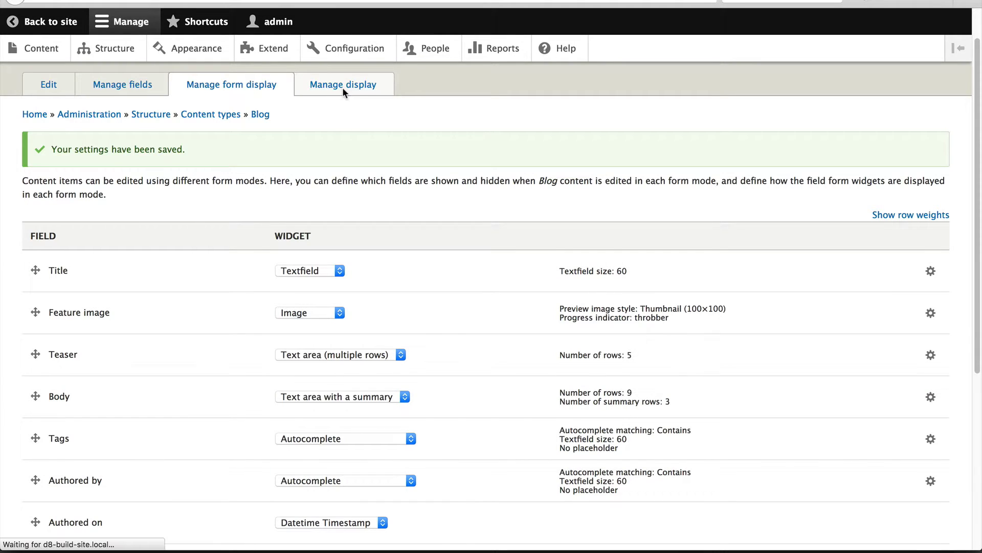
scroll(193, 223, down, 2)
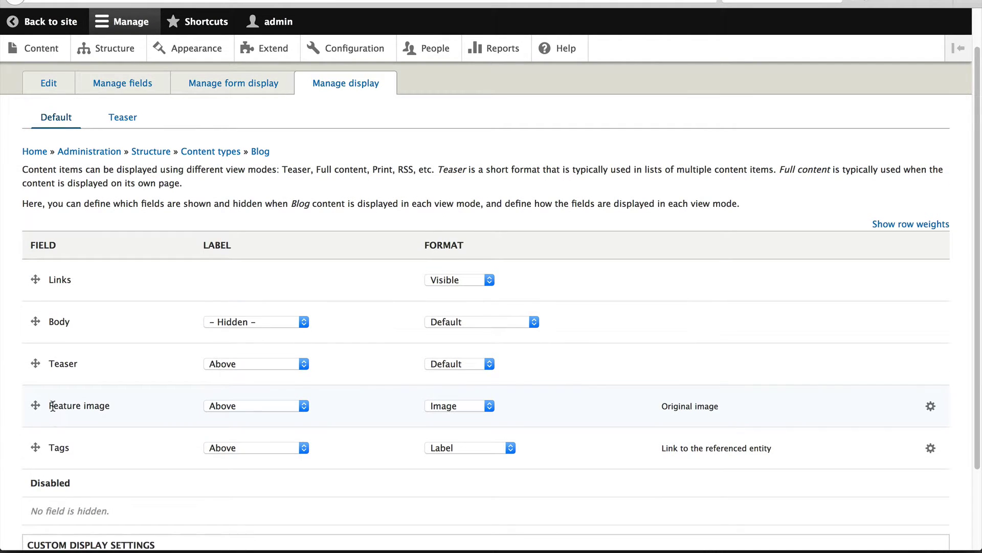
drag(35, 405, 35, 292)
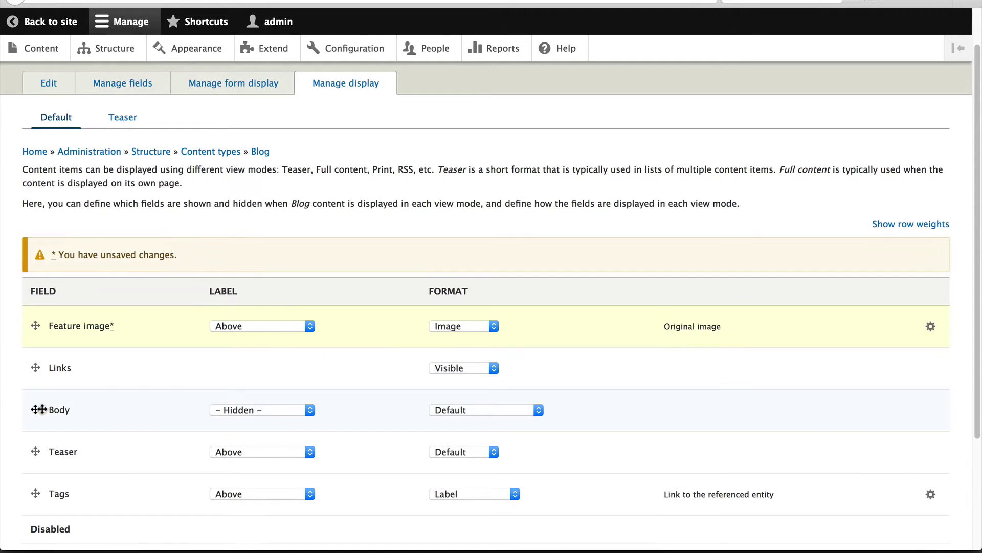
drag(38, 408, 43, 358)
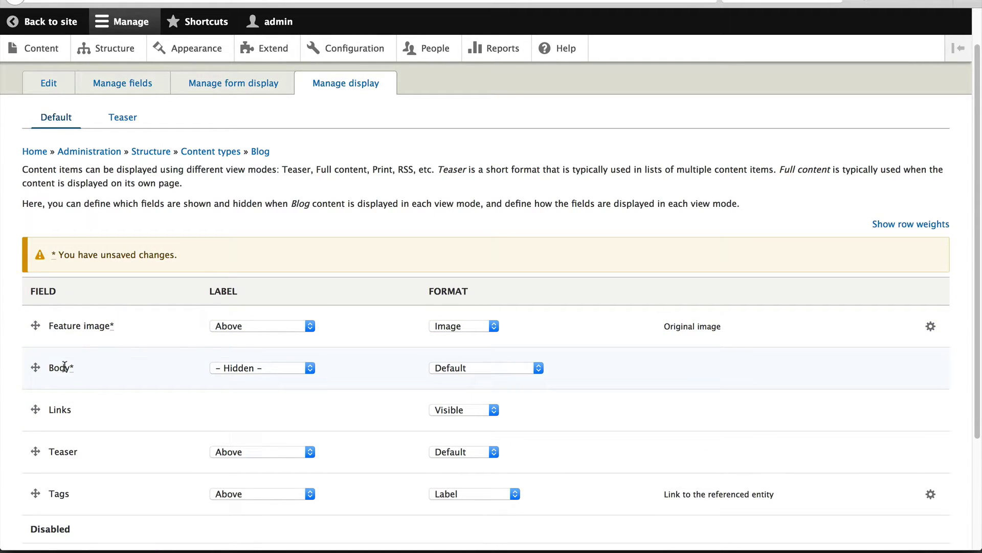
scroll(75, 367, down, 2)
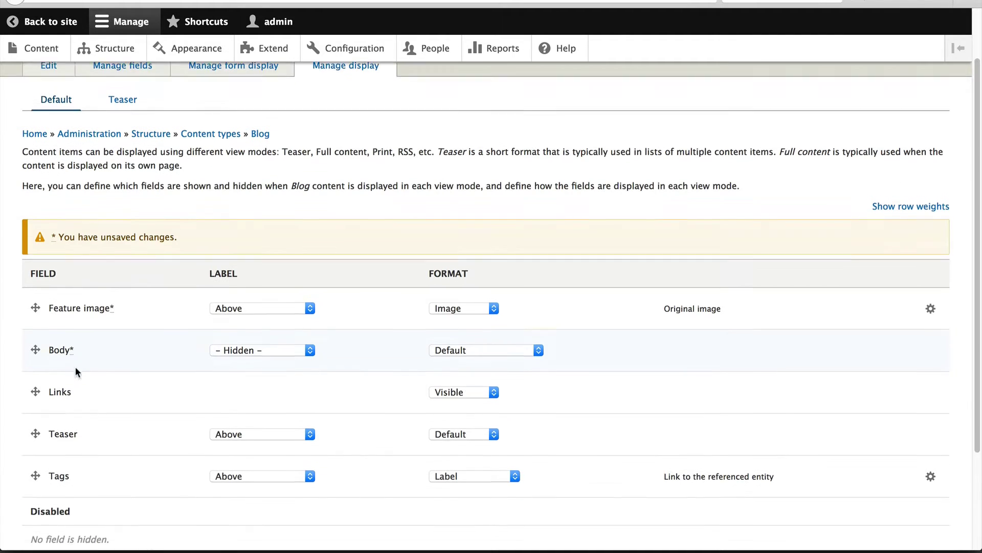
scroll(105, 349, down, 1)
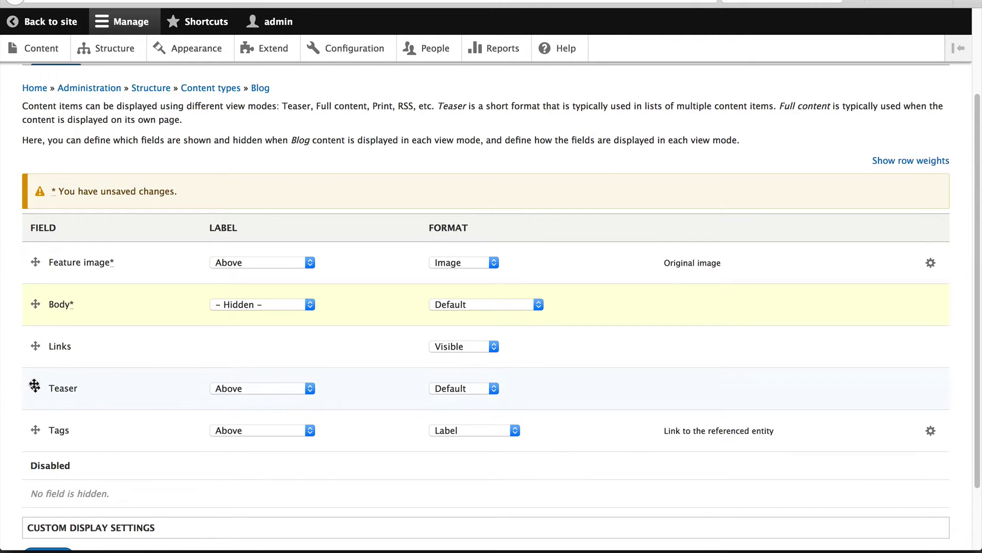
drag(36, 387, 36, 476)
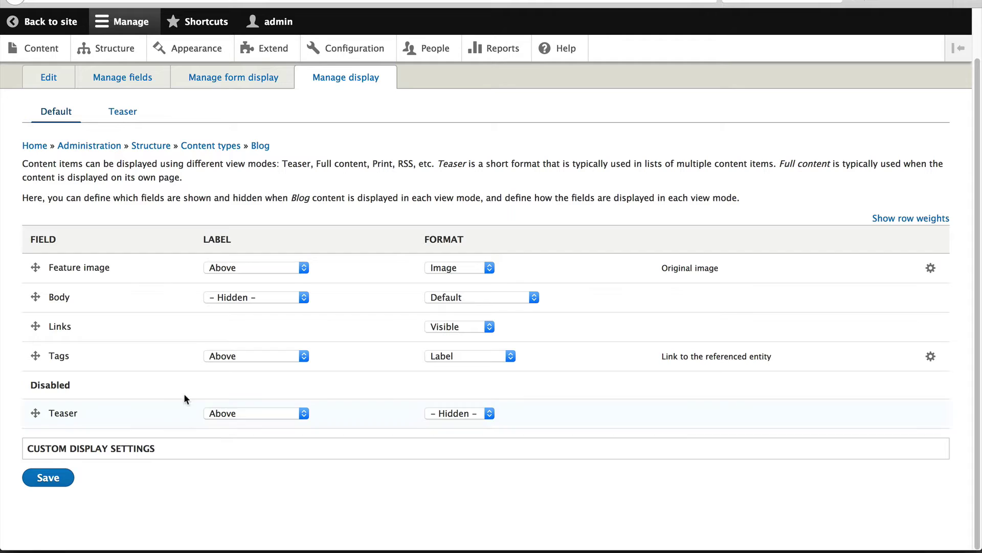
drag(36, 355, 36, 324)
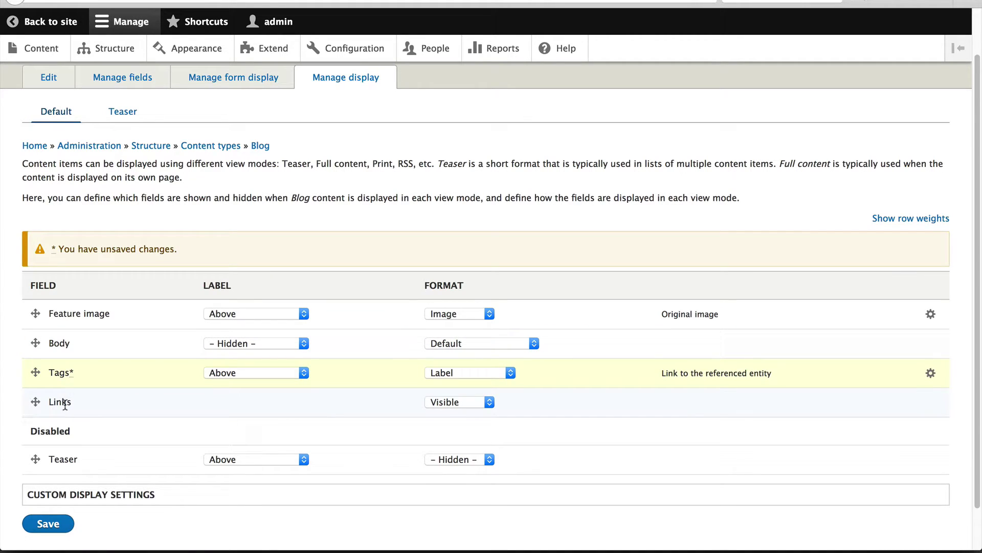
Step: Set the Feature image label to Hidden and save the display settings
click(268, 313)
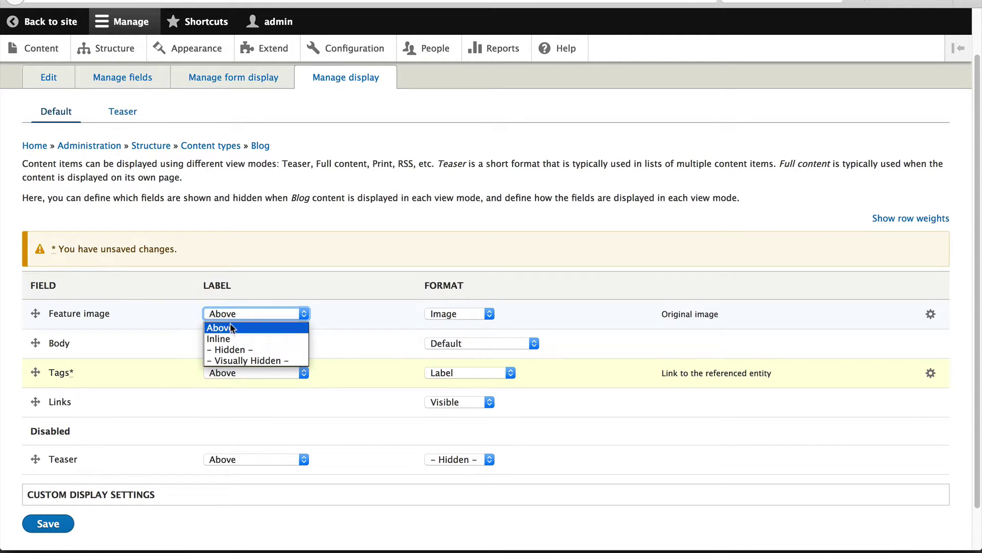
click(233, 351)
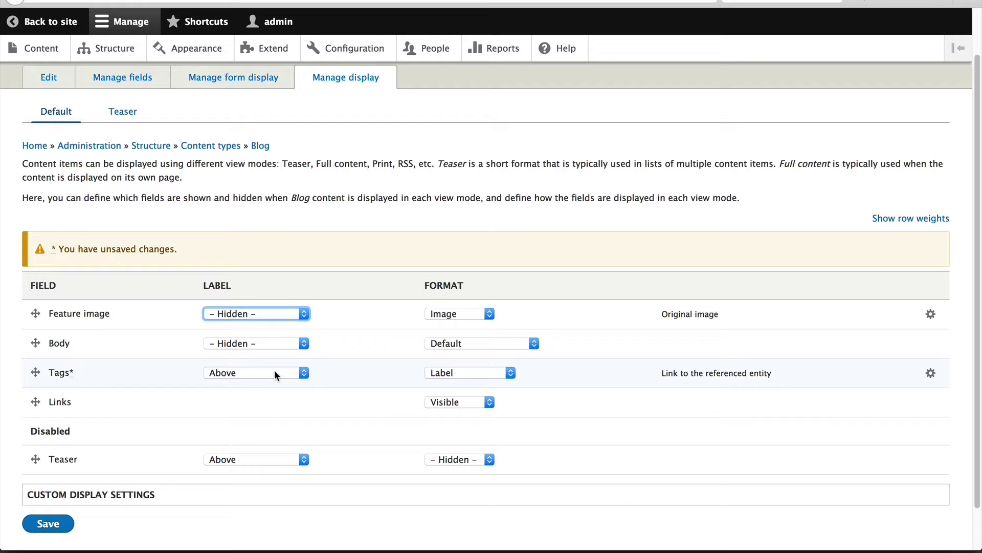
click(48, 523)
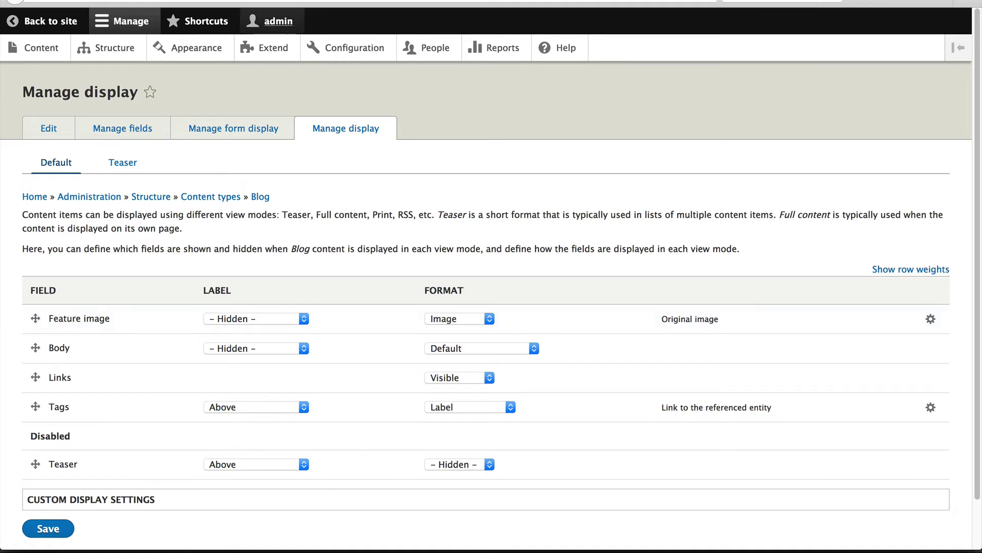
Step: Start a new Blog post titled 'Test blog title'
click(59, 47)
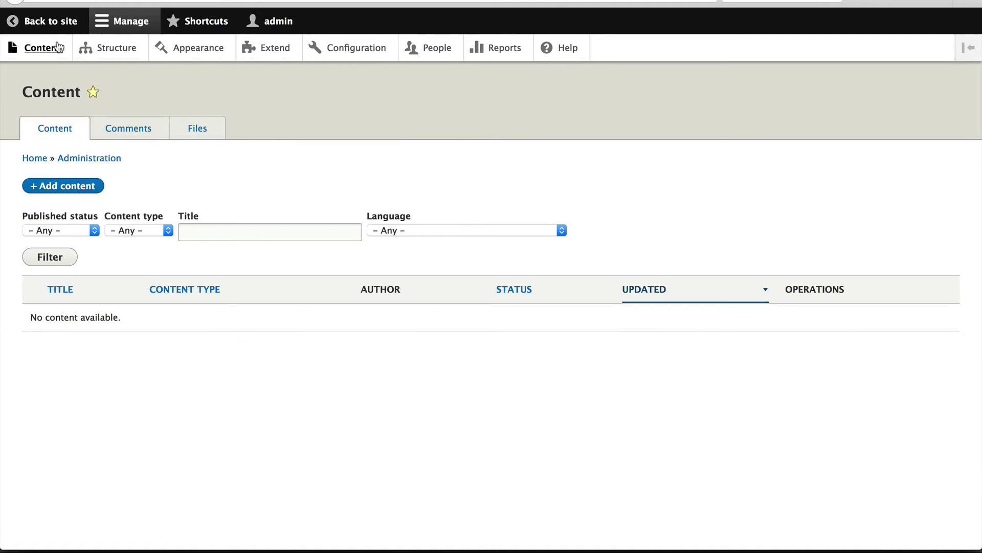
click(57, 185)
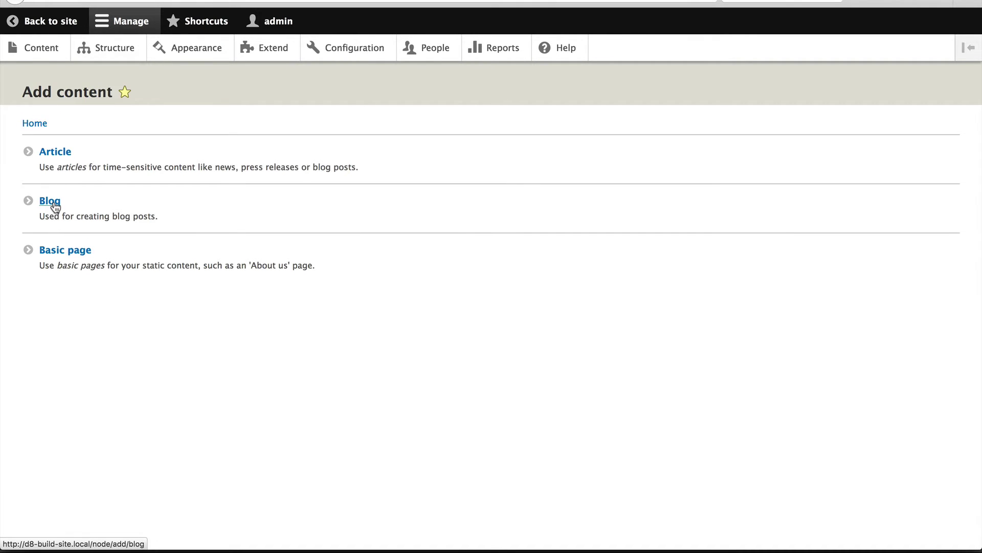
click(54, 204)
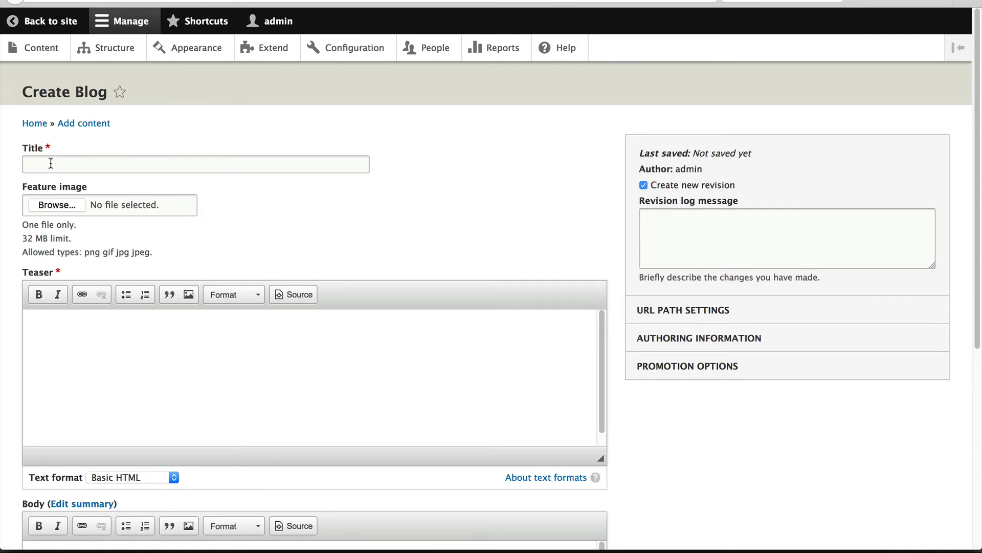
click(50, 161)
text(Test)
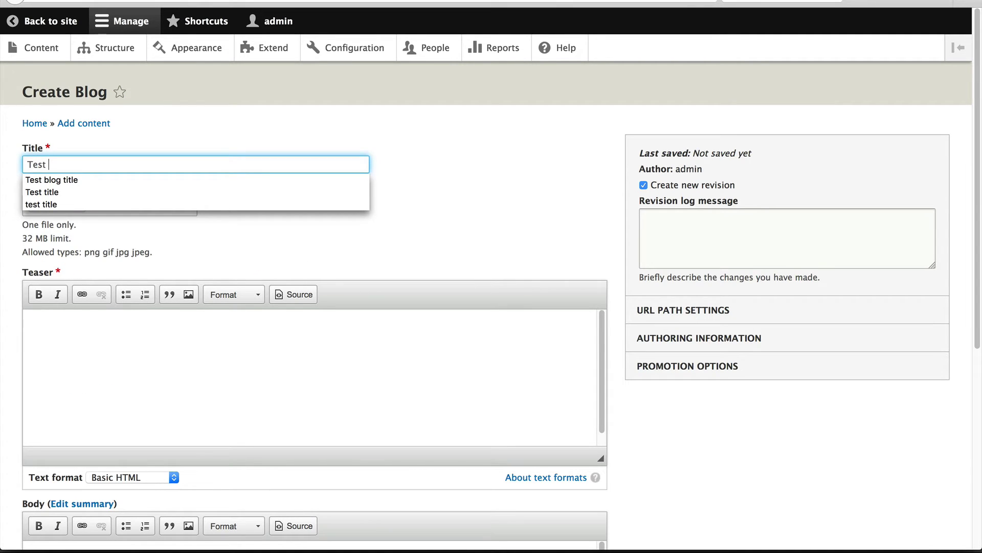
key(Down)
key(Return)
Step: Upload druplicon.png as the feature image with alt text 'alt text'
key(super+Tab)
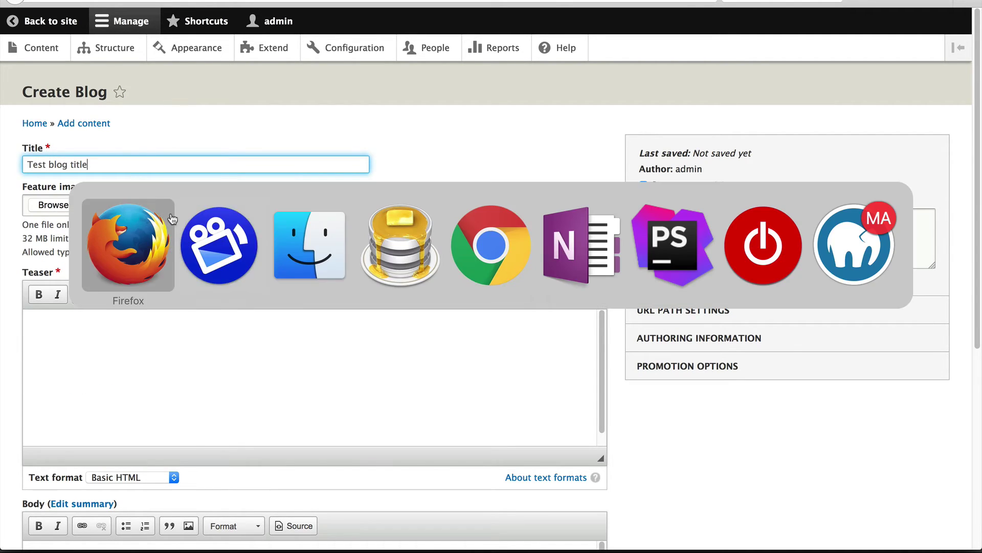
key(super+Tab)
key(super+Tab)
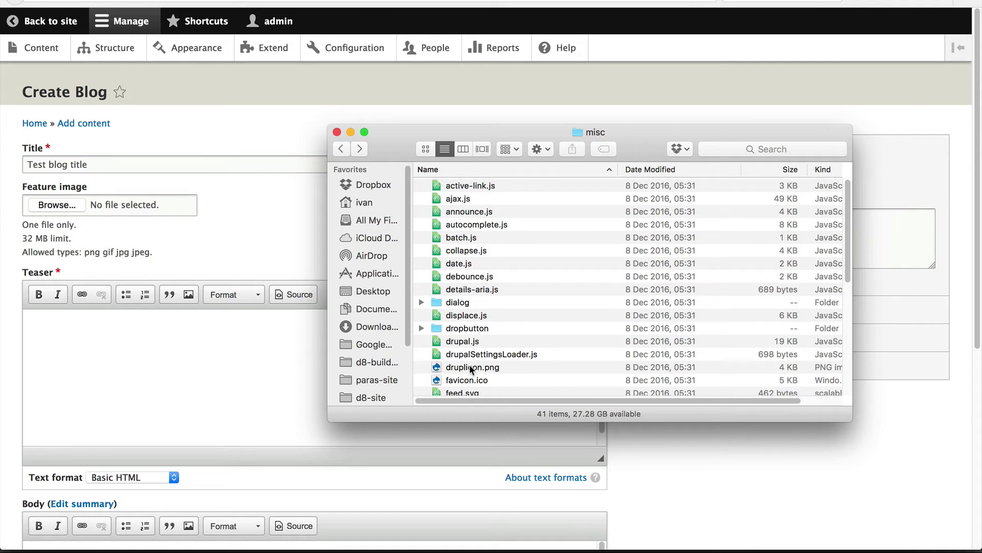
drag(471, 367, 54, 205)
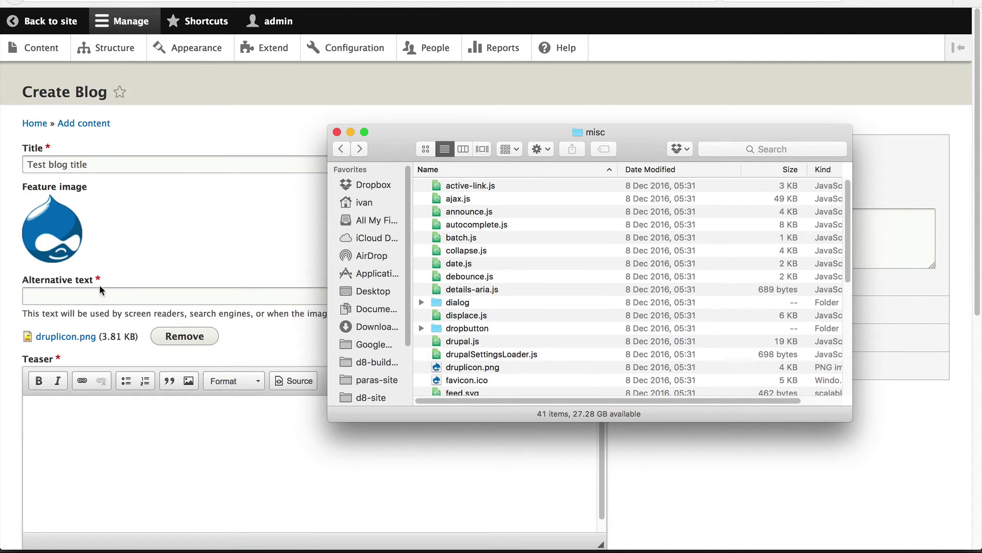
key(super+Tab)
click(97, 292)
text(alt)
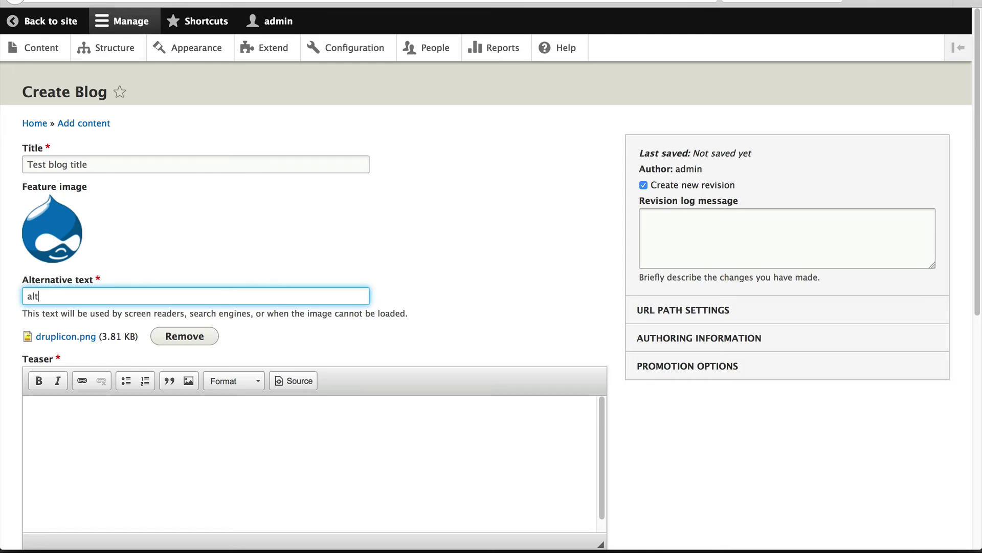
text( text)
Step: Enter teaser 'Test teaser', body 'Test body field' and tags 'Drupal, WordPress'
scroll(151, 288, down, 1)
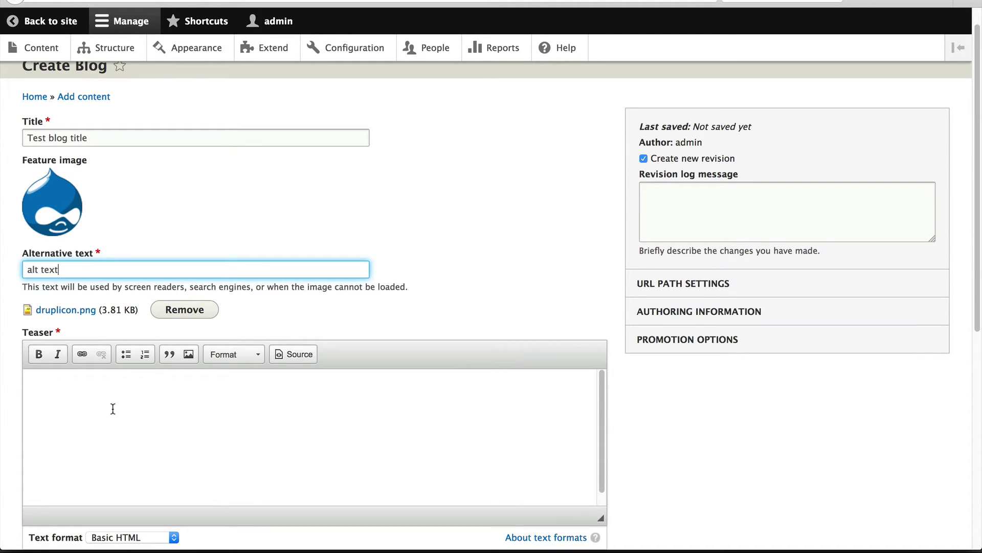
click(113, 408)
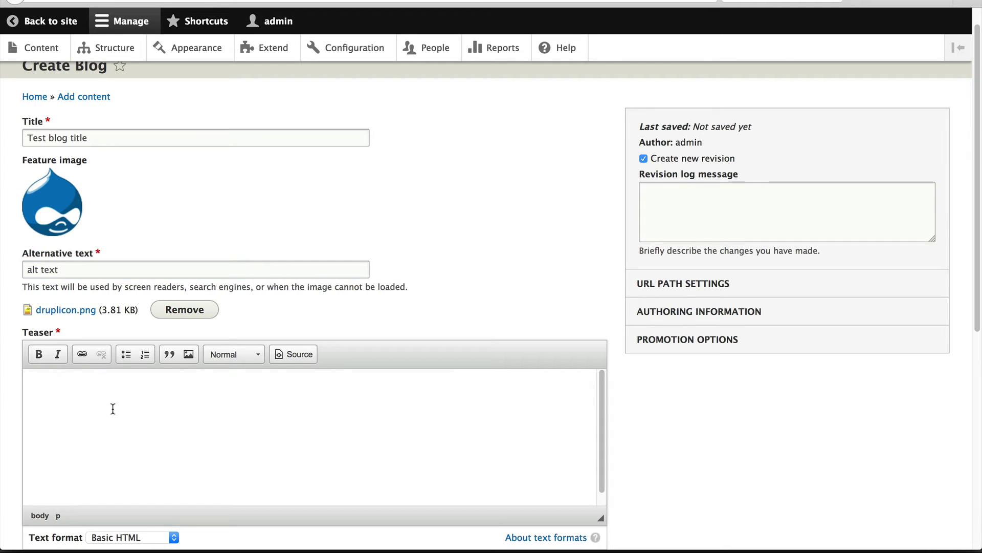
text(Test teaser)
scroll(208, 409, down, 4)
click(136, 419)
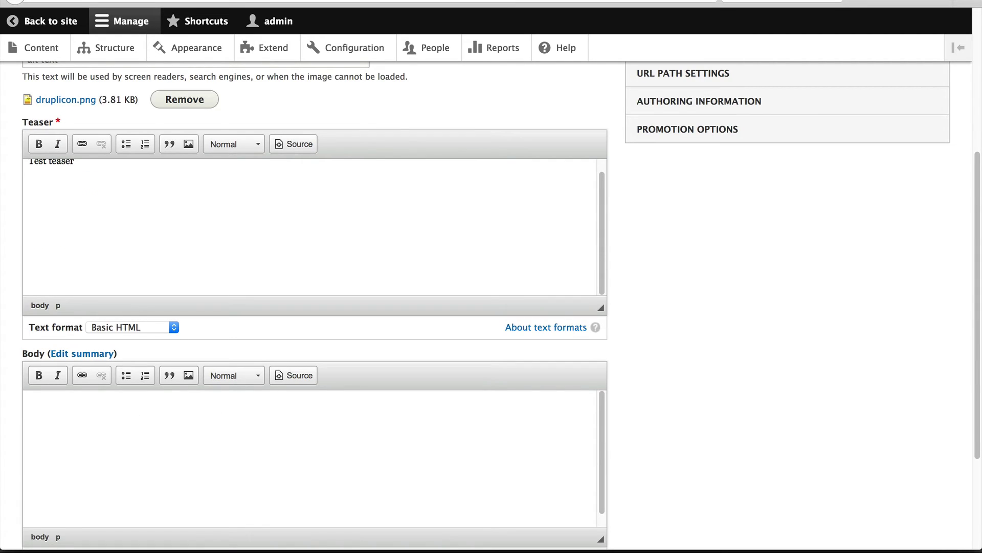
text(Test body field)
scroll(222, 401, down, 3)
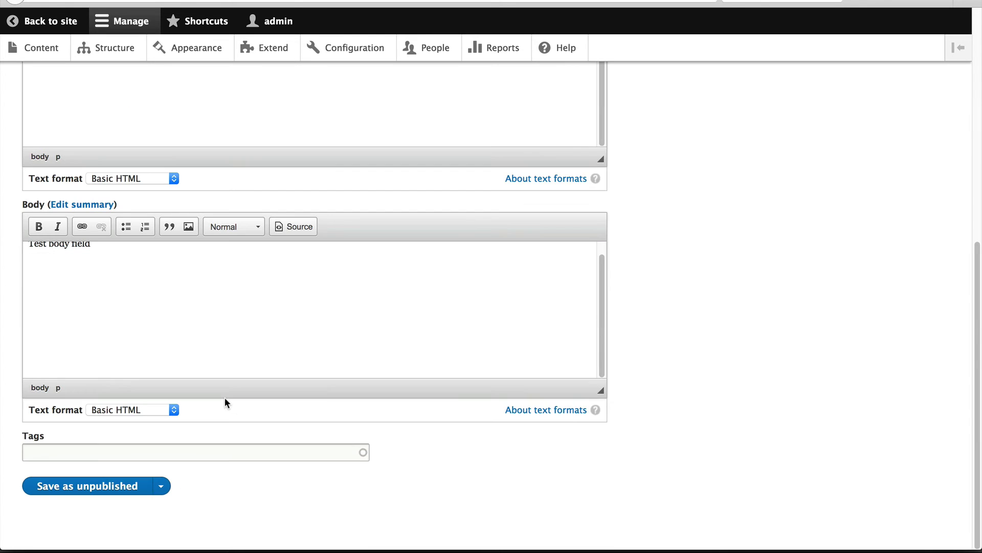
click(110, 457)
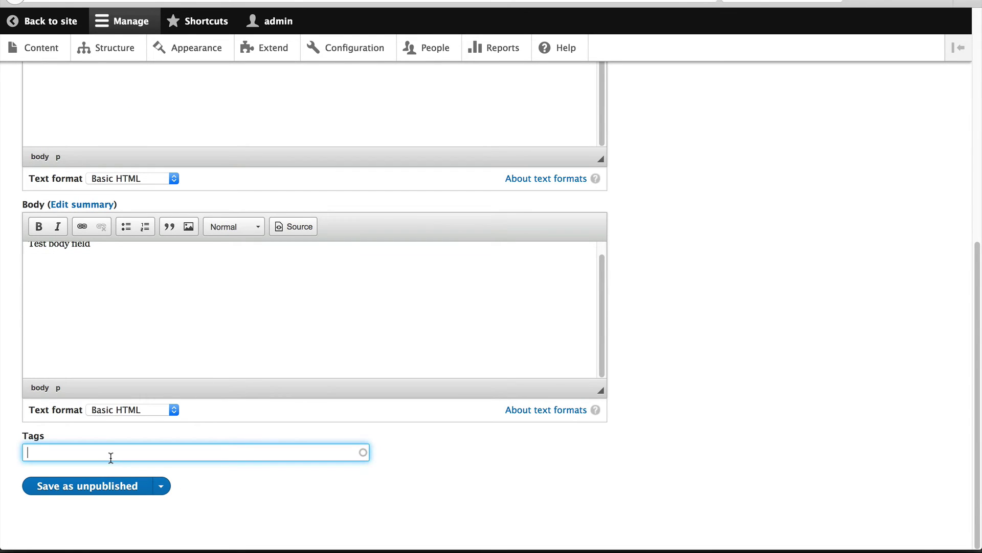
text(Drupal, WordPress)
Step: Save and publish the 'Test blog title' post
click(162, 486)
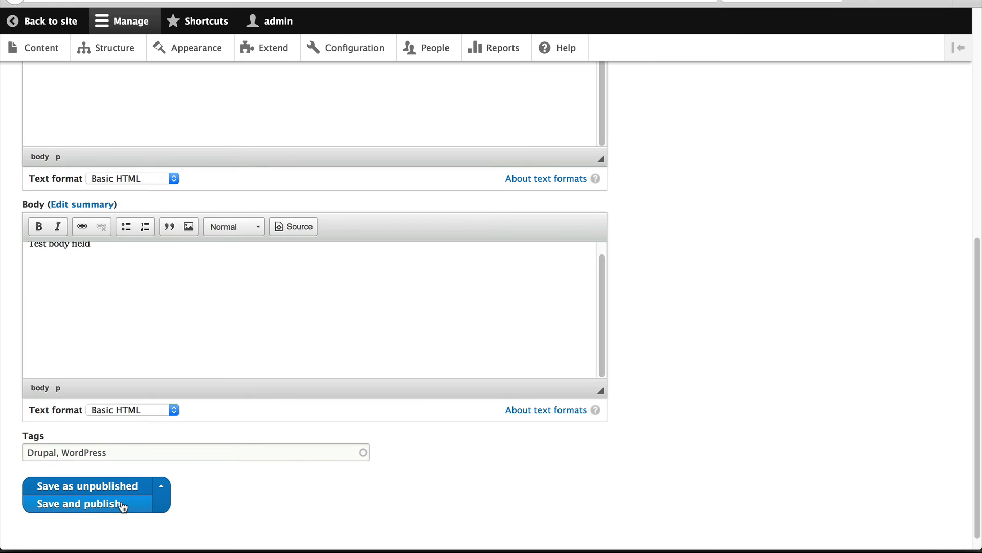
click(48, 505)
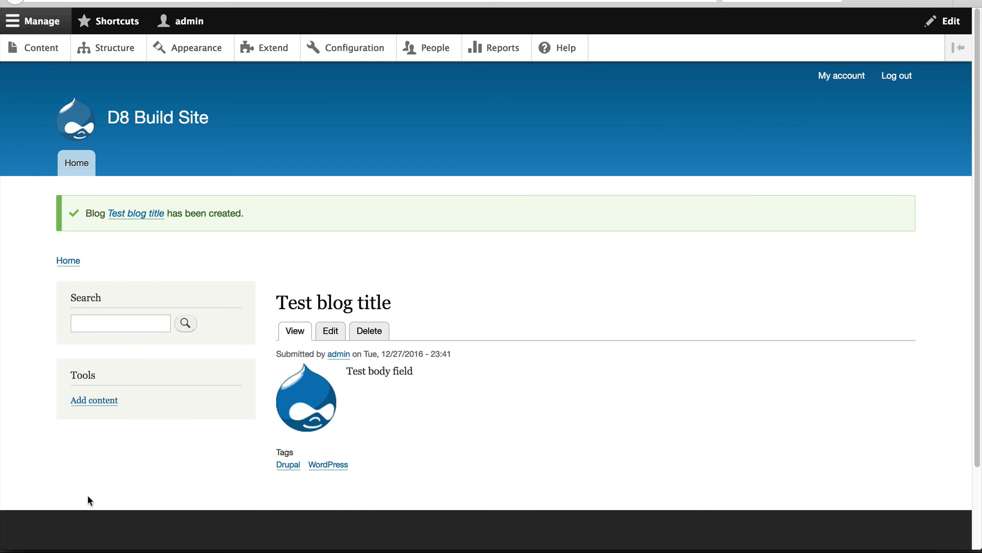